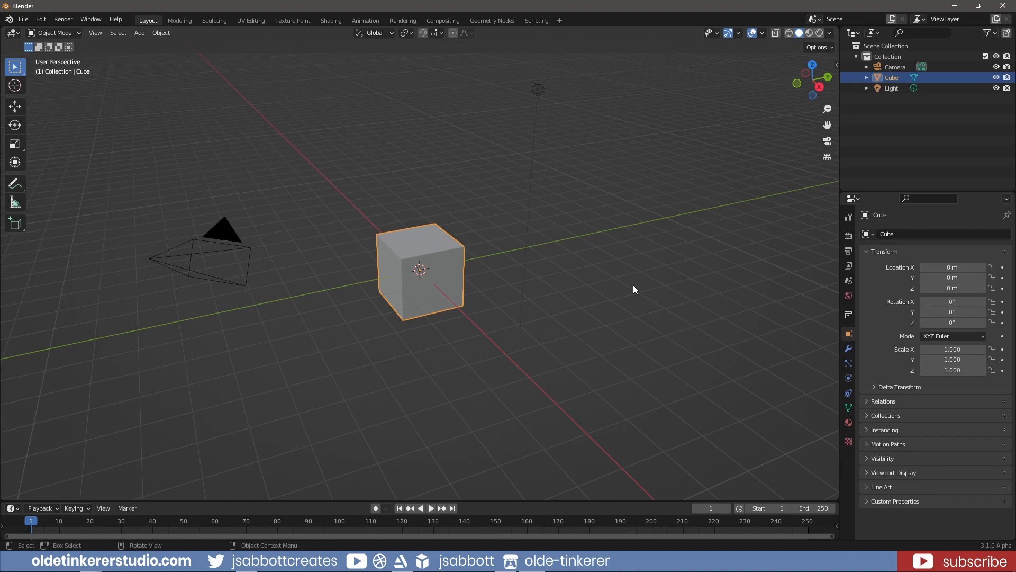
Step: Enable Camera to View in the View Lock settings so that viewport navigation moves the camera
key("n")
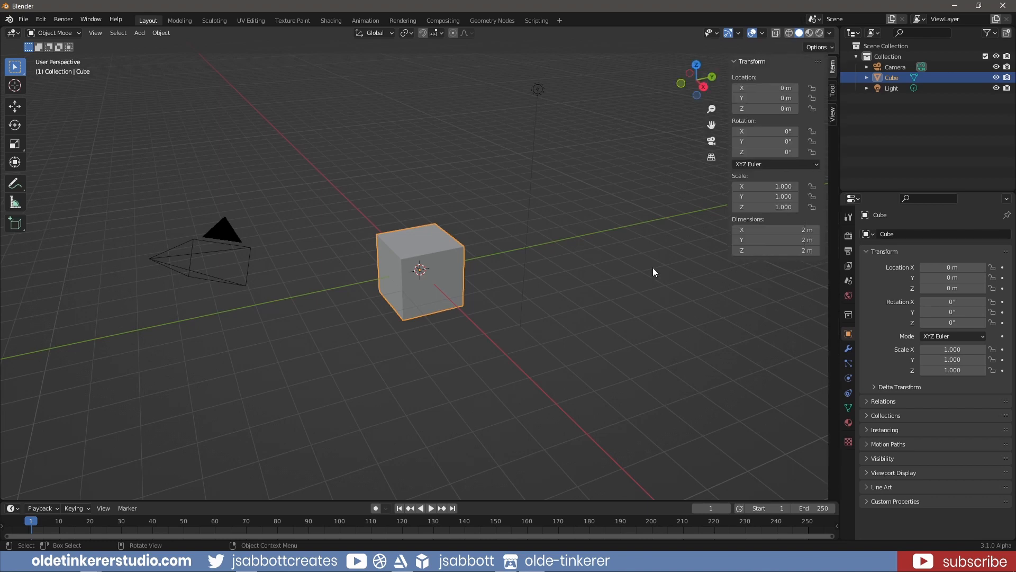
left_click(833, 113)
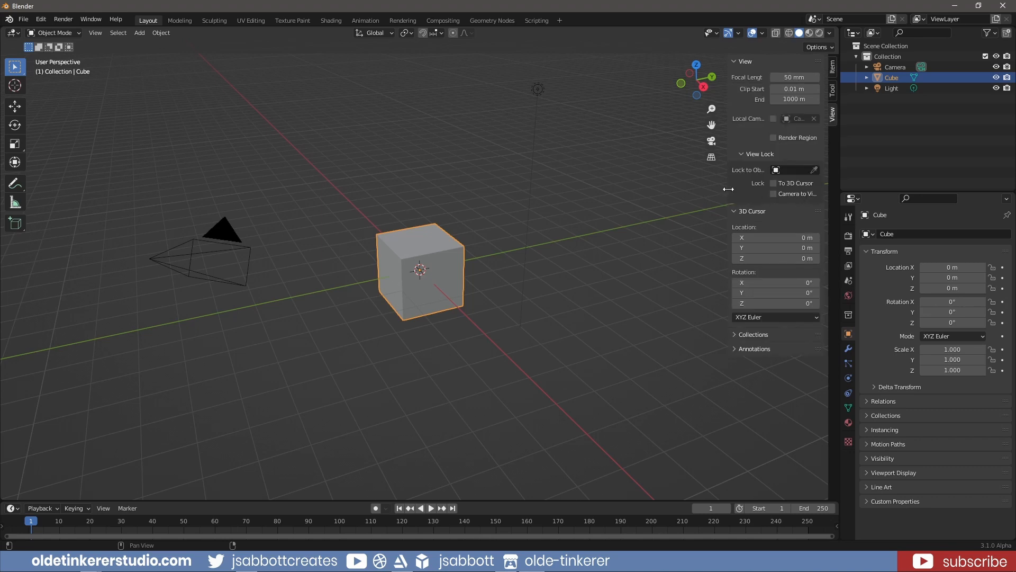
left_click_drag(728, 193, 657, 194)
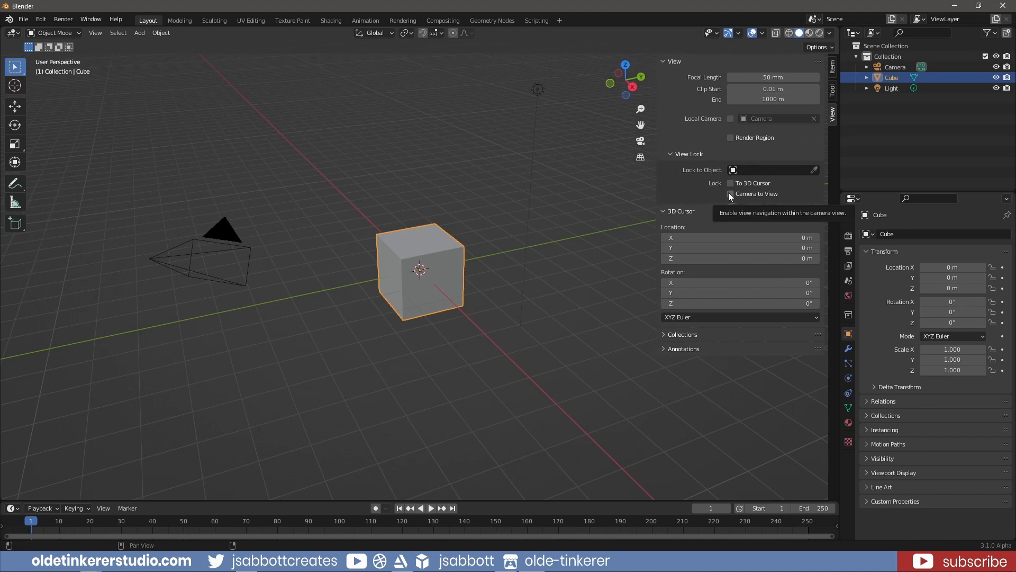
left_click(730, 194)
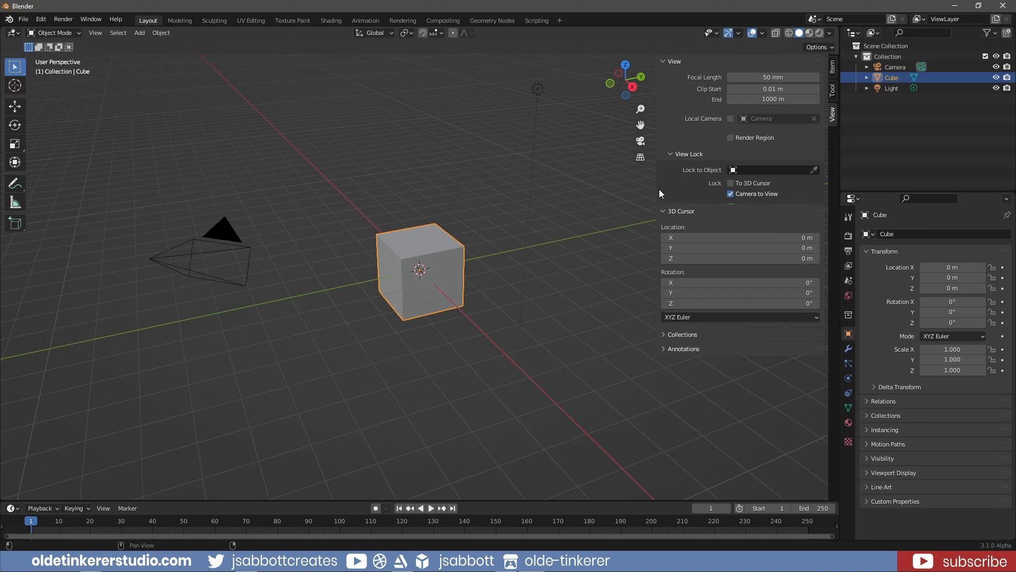
left_click_drag(659, 189, 702, 189)
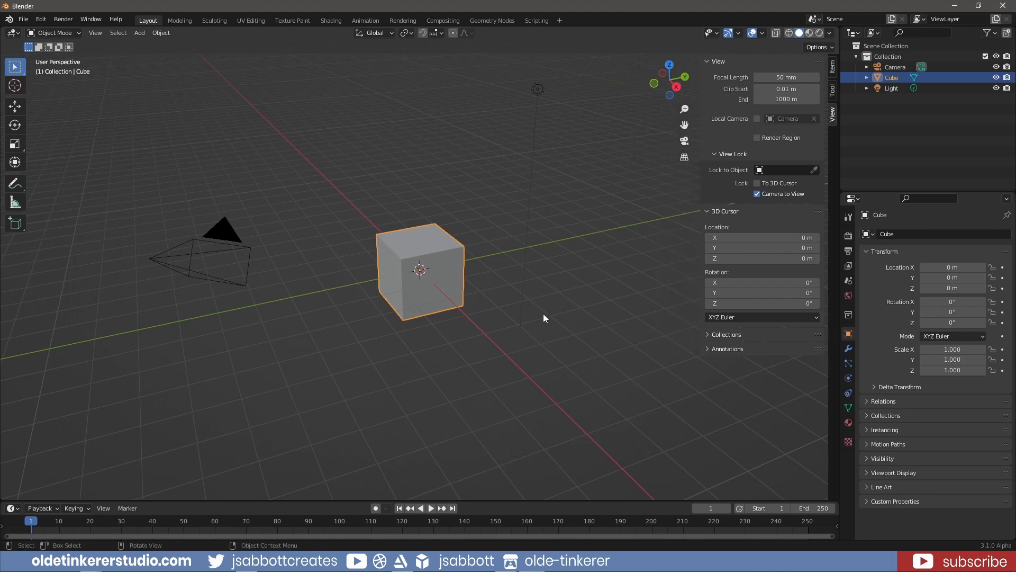
Step: Look through the camera and adjust its framing of the cube by shifting and zooming slightly
left_click(515, 337)
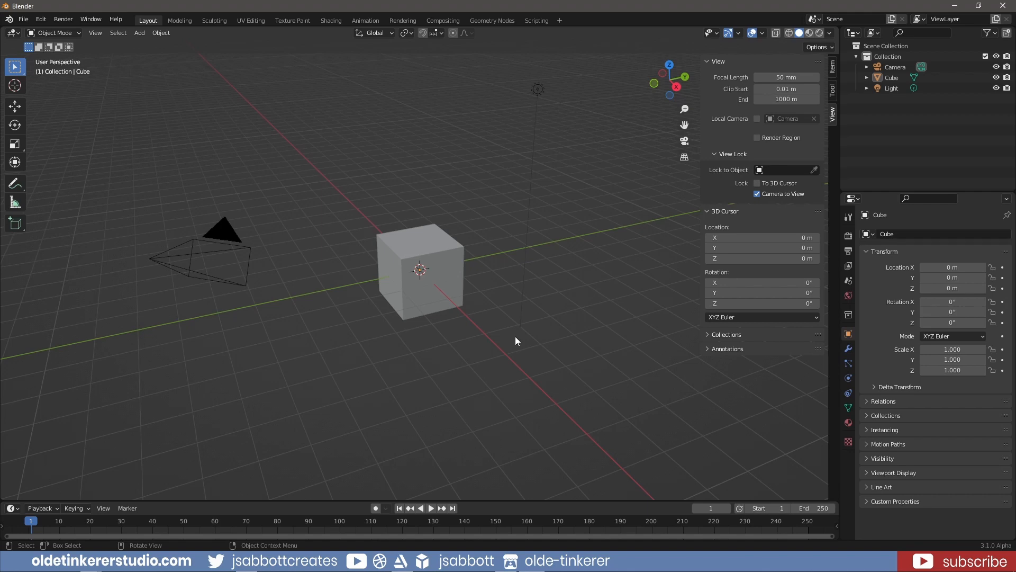
key("KP_0")
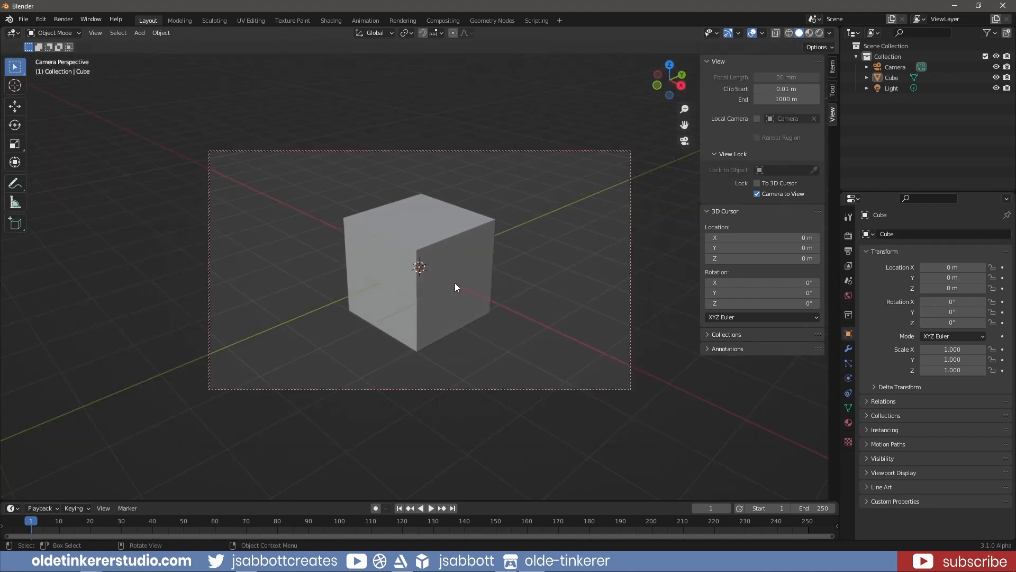
left_click(439, 280)
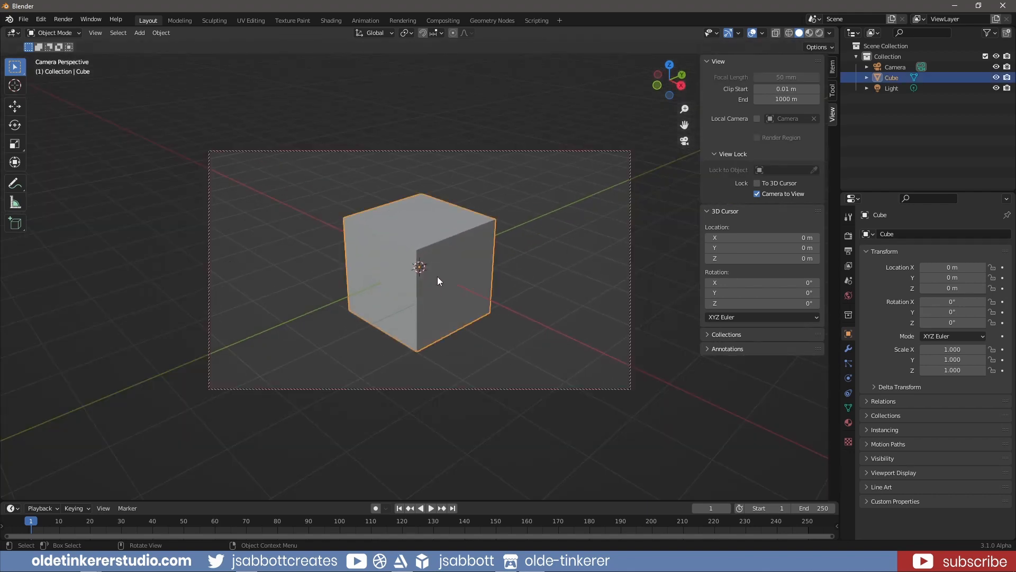
mouse_move(437, 275)
middle_mouse_down("shift")
mouse_move(500, 278)
mouse_move(478, 243)
mouse_move(433, 310)
mouse_move(469, 263)
mouse_move(407, 266)
mouse_move(435, 274)
middle_mouse_up("shift")
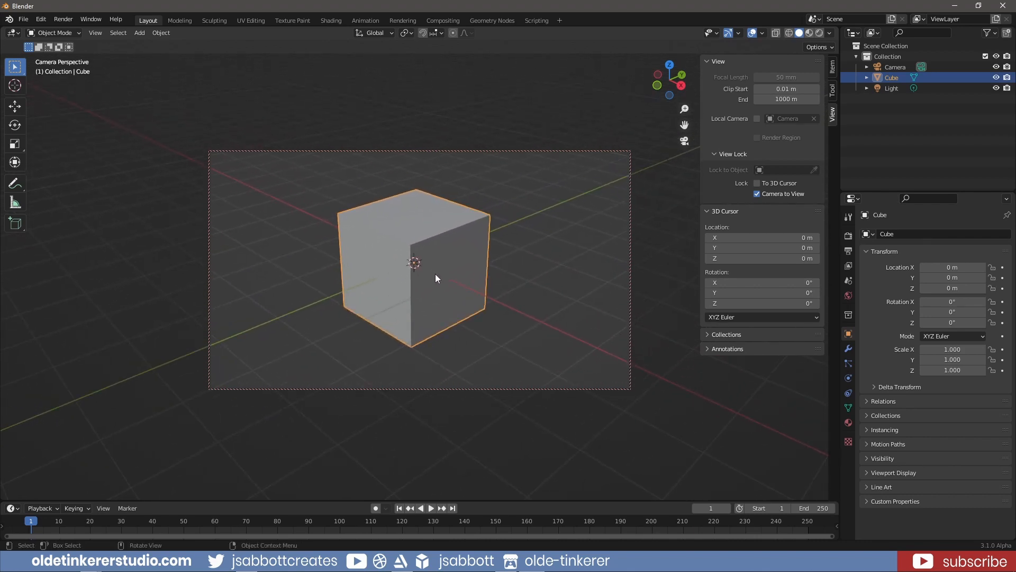
scroll(436, 274, "up", 4)
scroll(436, 274, "down", 3)
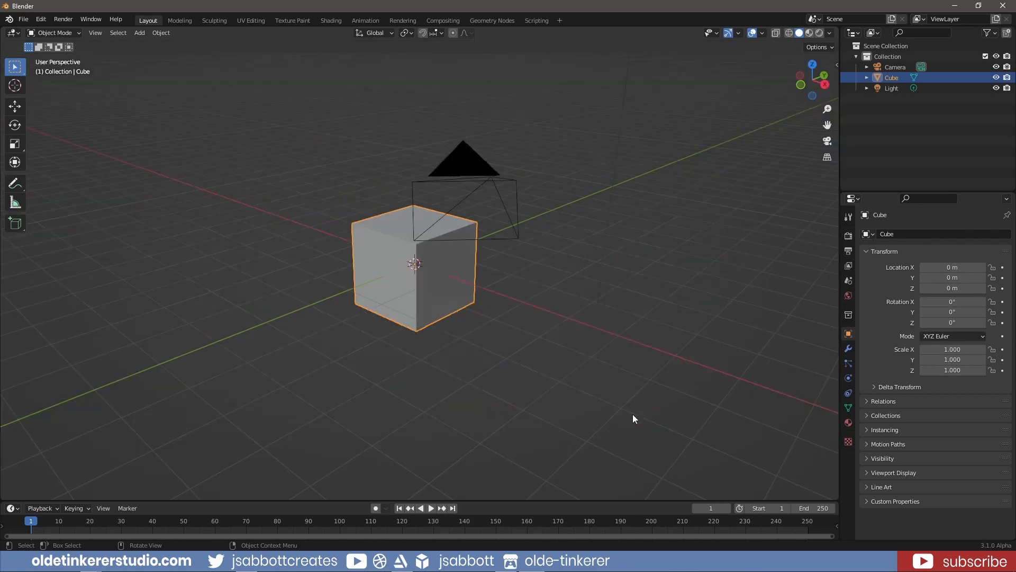
Step: Join the timeline area into the 3D viewport so the viewport takes over its space
right_click(626, 499)
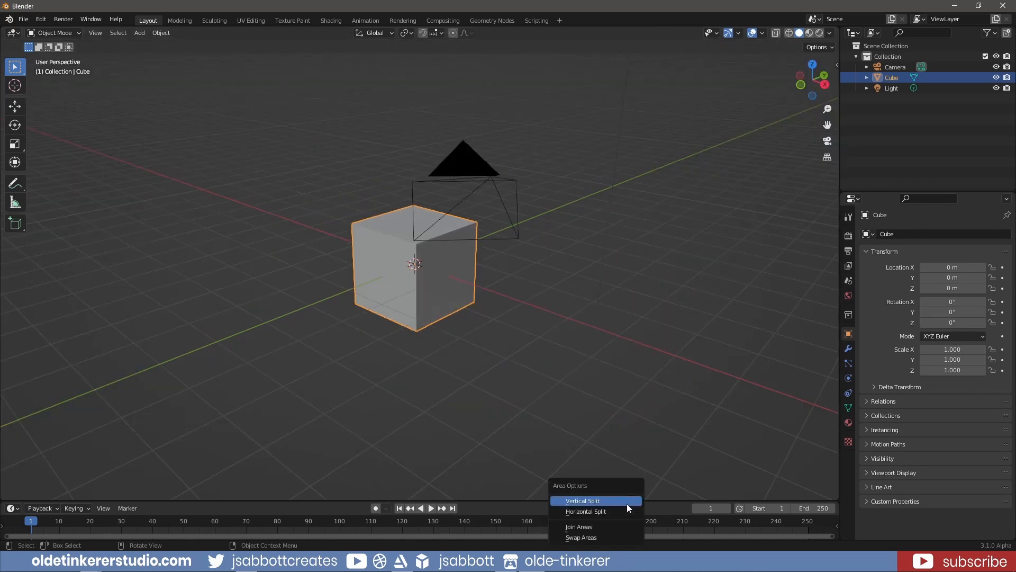
left_click(614, 526)
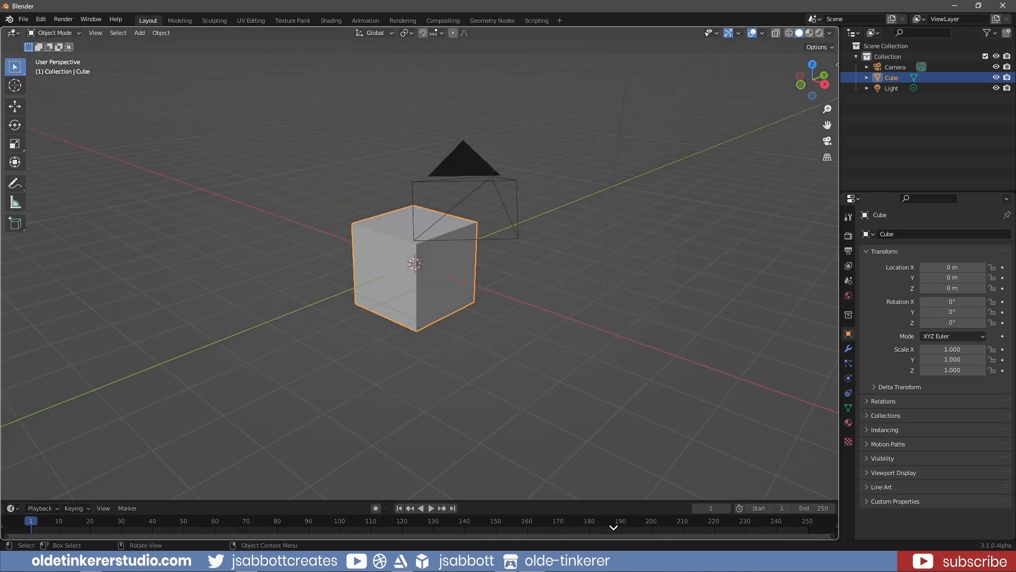
left_click(614, 527)
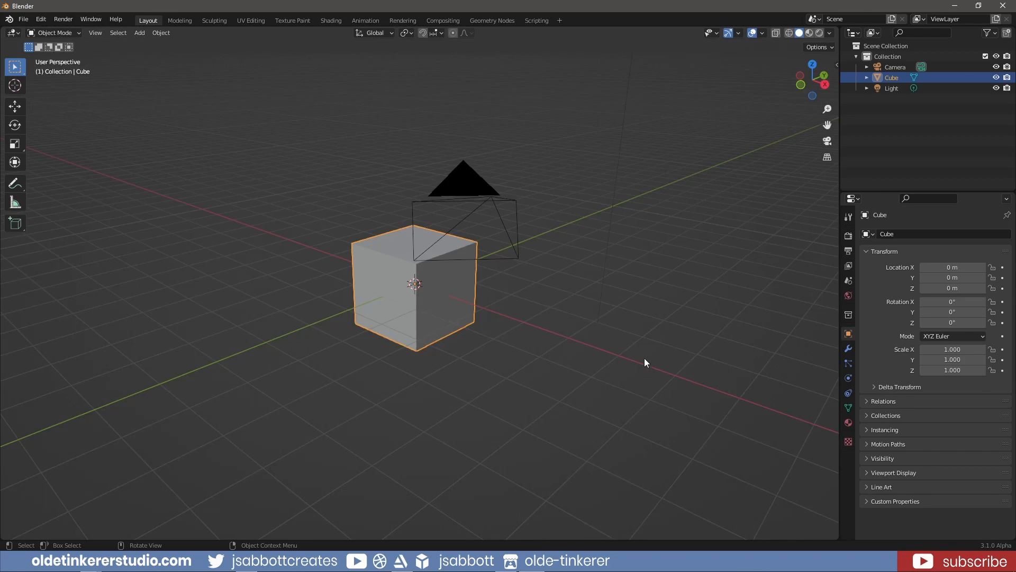
Step: Make the render's Film background transparent and preview the scene in rendered shading
left_click(848, 236)
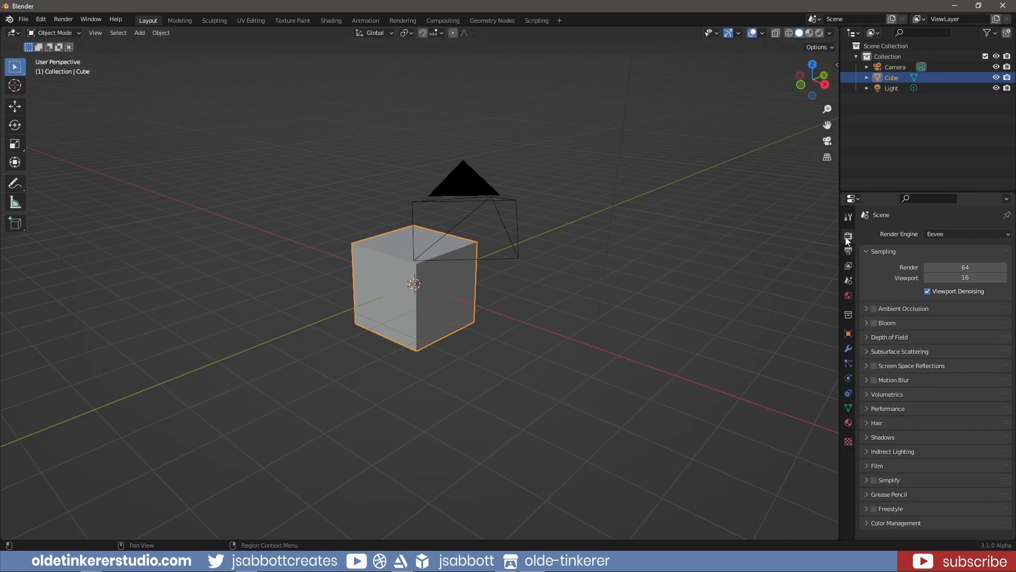
left_click(866, 464)
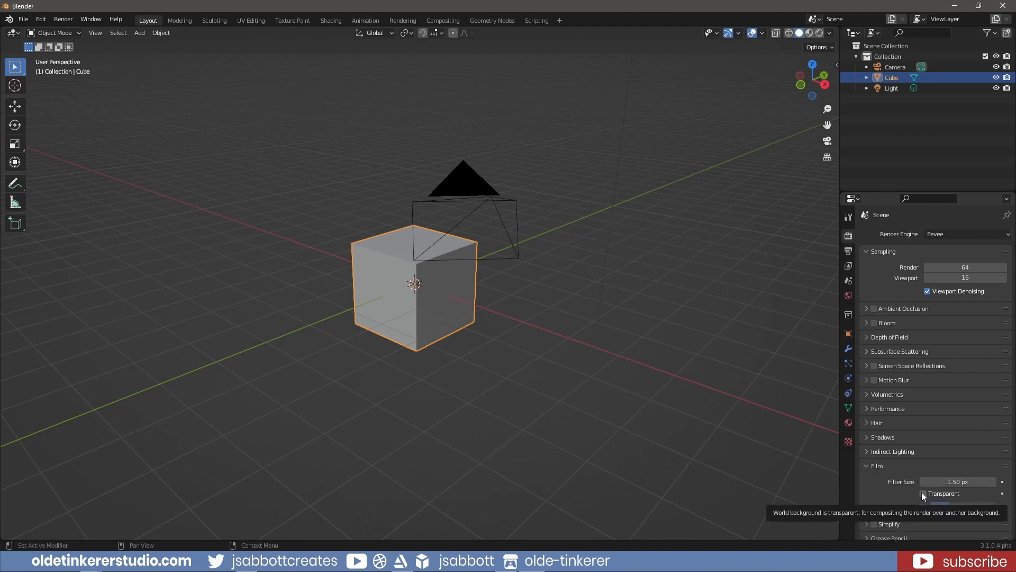
left_click(923, 494)
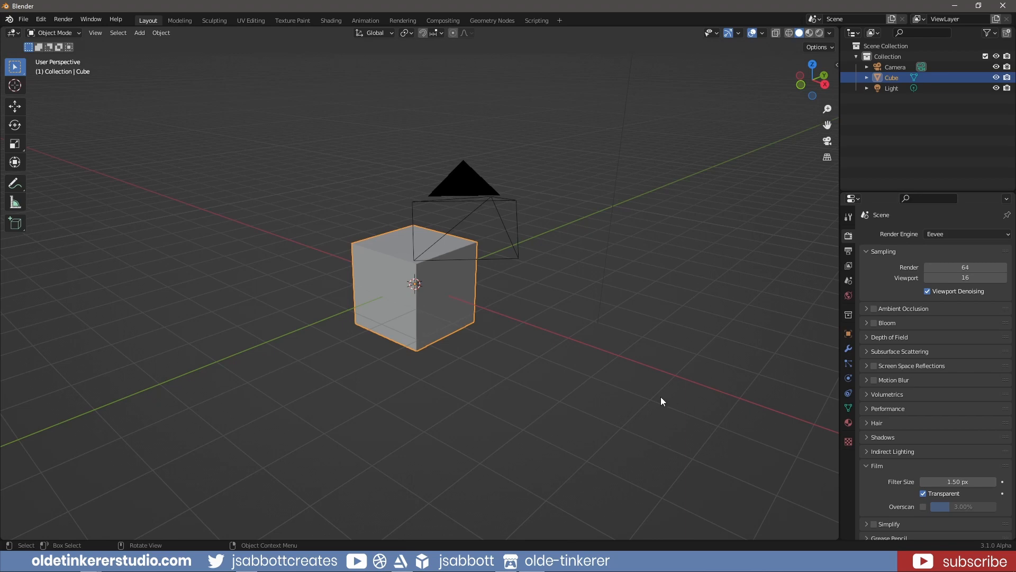
left_click(820, 35)
Step: Set the scene's output frame rate to 30 fps
left_click(848, 251)
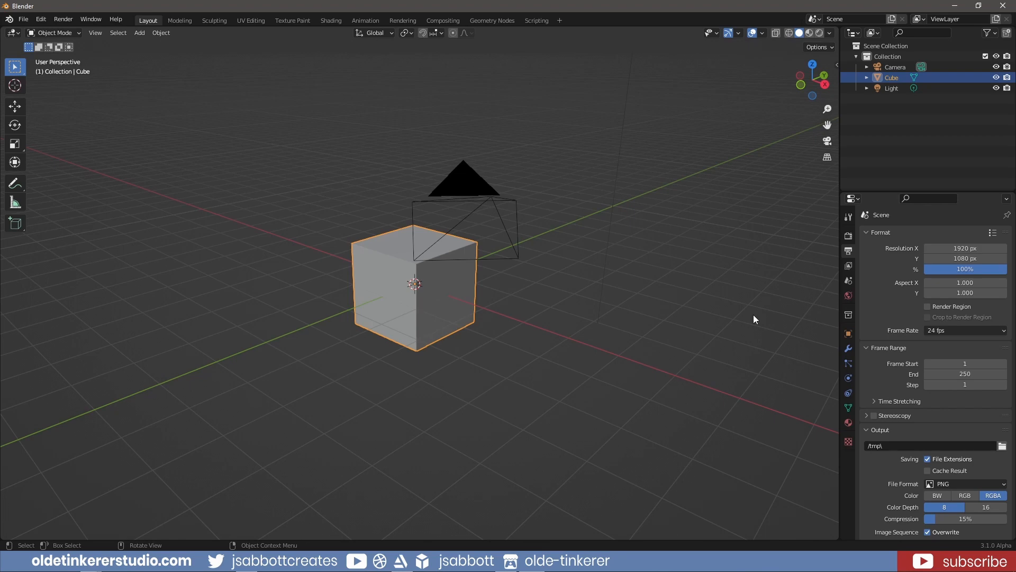
left_click(966, 331)
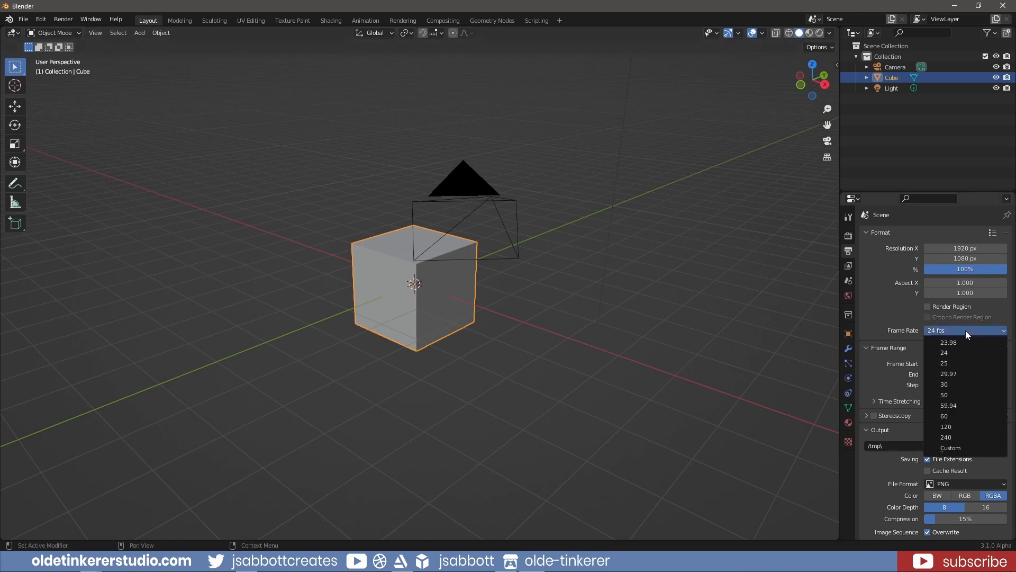
left_click(958, 382)
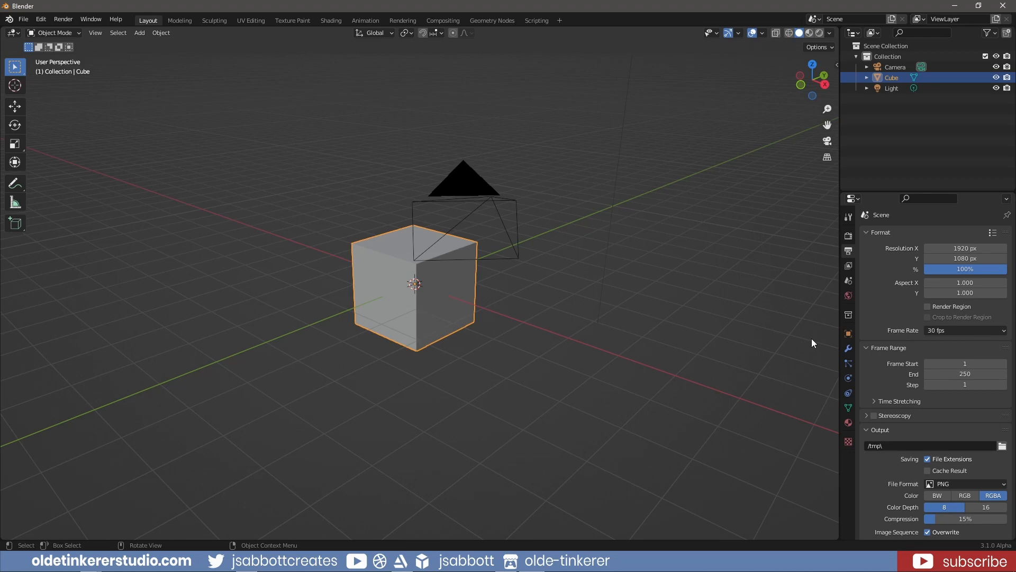
Step: Change the existing light to a Sun light with a strength of 3
left_click(889, 87)
scroll(683, 179, "down", 4)
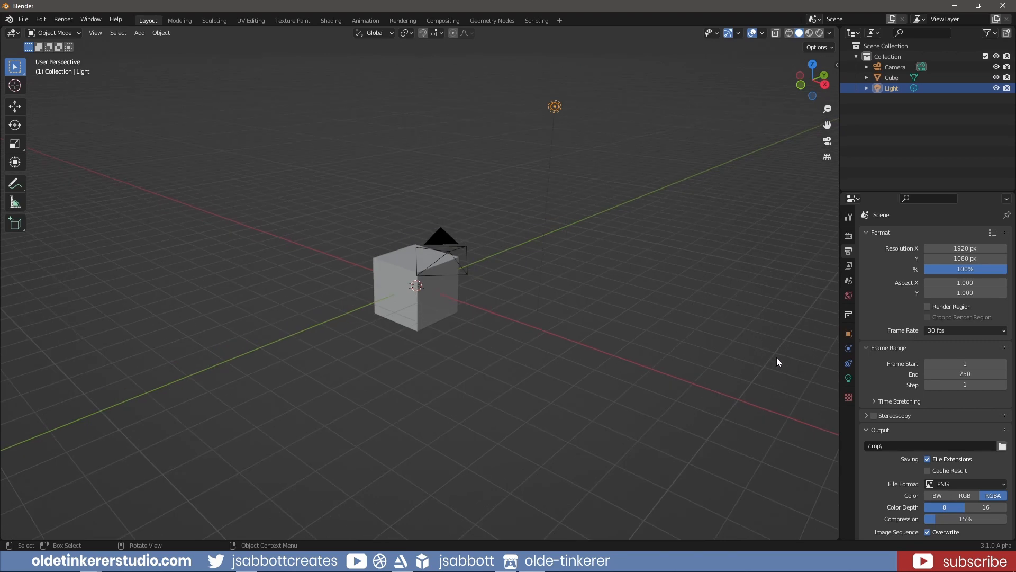
left_click(848, 378)
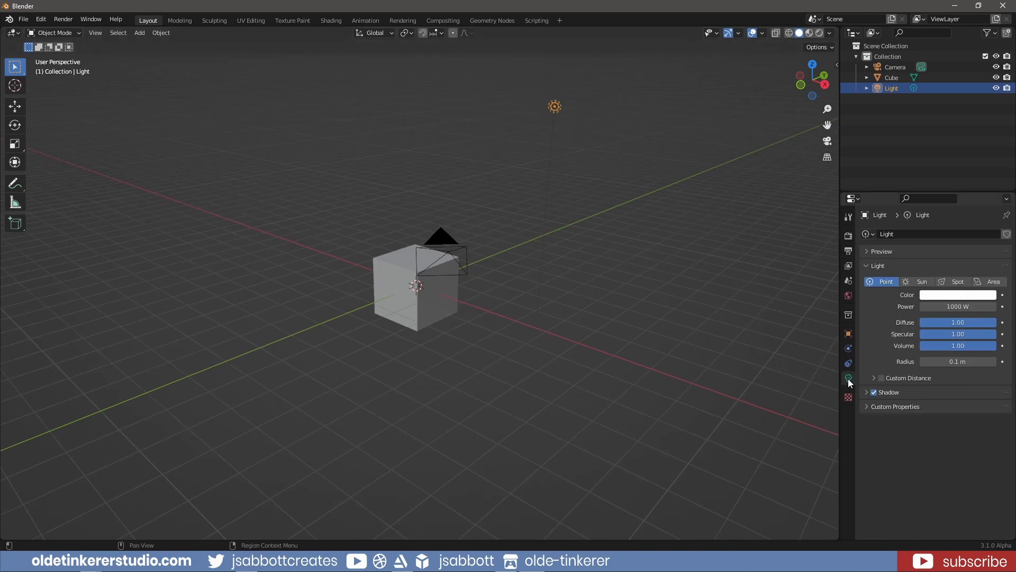
left_click(920, 282)
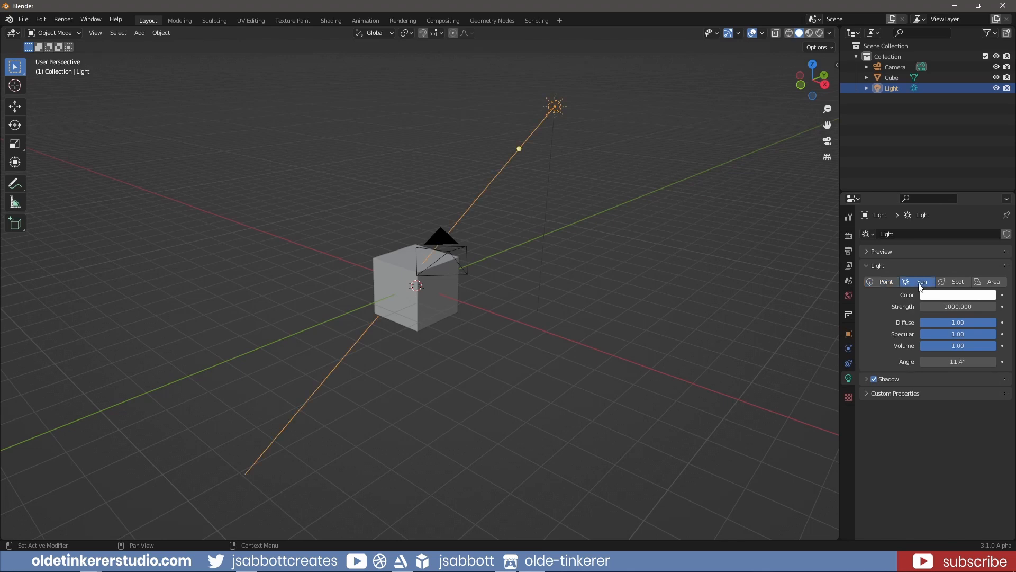
left_click(949, 307)
type("3")
key("Return")
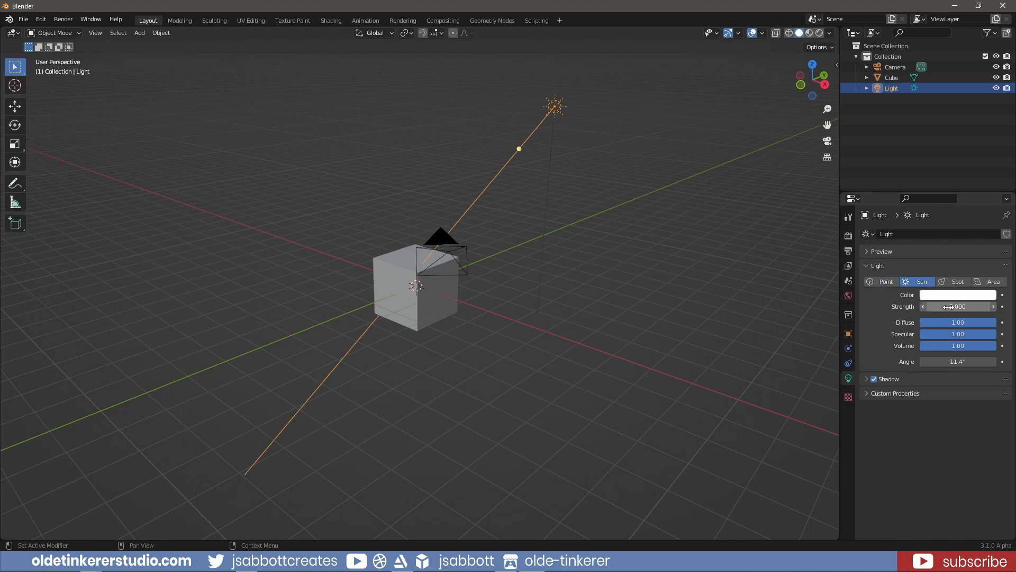
Step: In rendered shading and top view, move the sun light along Y behind the cube and rotate it to aim at the cube
left_click(820, 33)
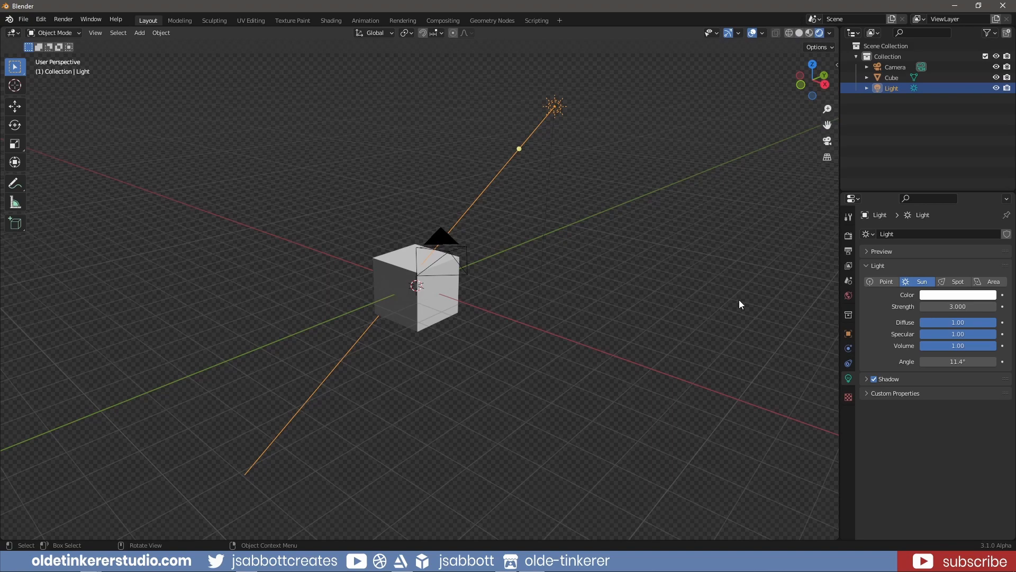
key("KP_7")
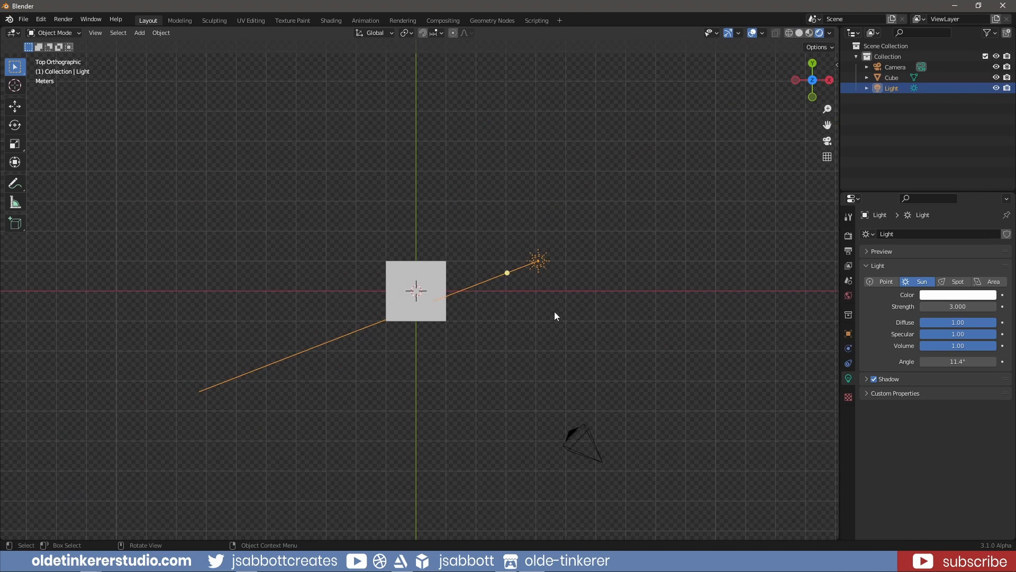
key("g")
key("y")
left_click(552, 205)
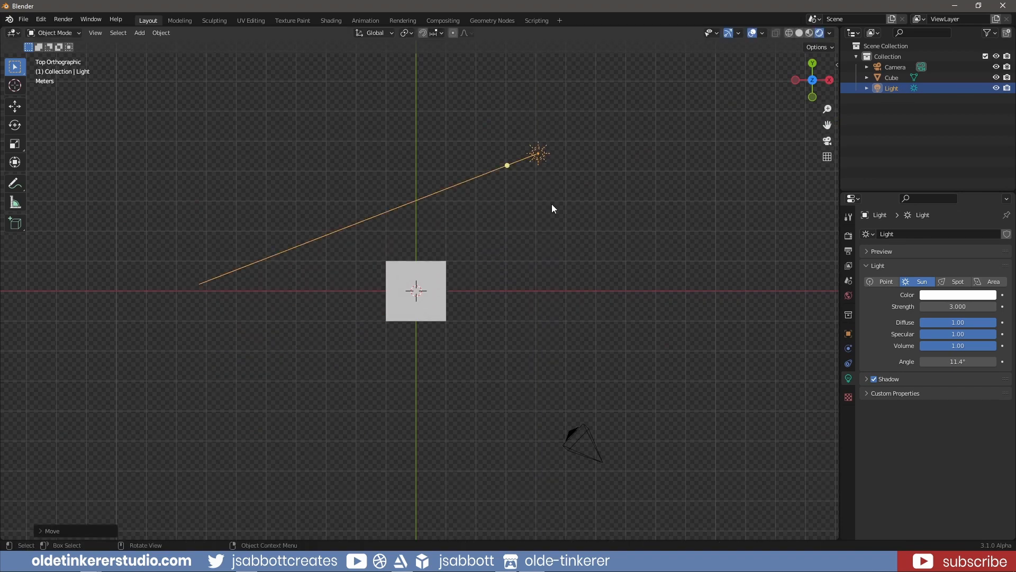
key("r")
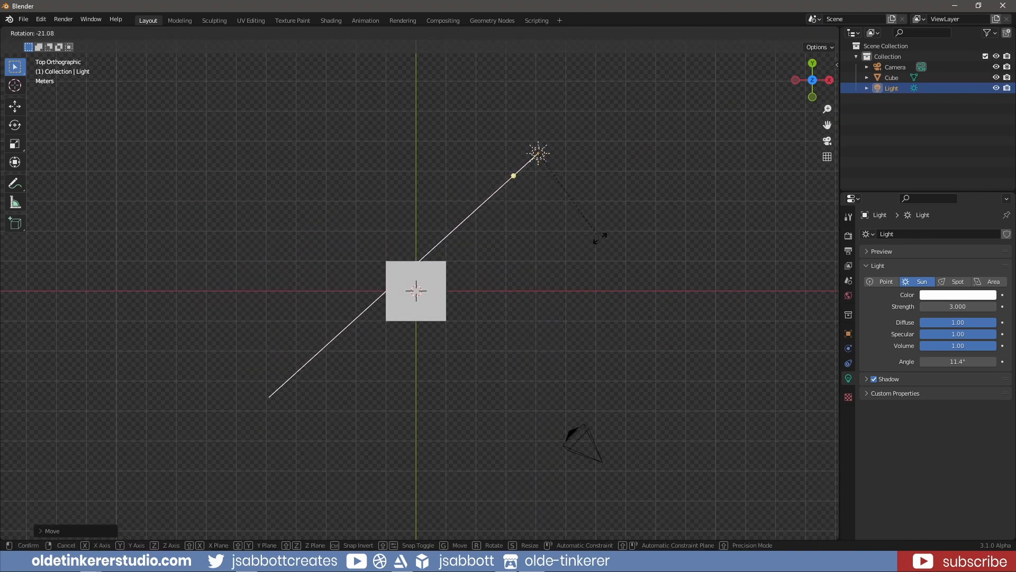
left_click(612, 241)
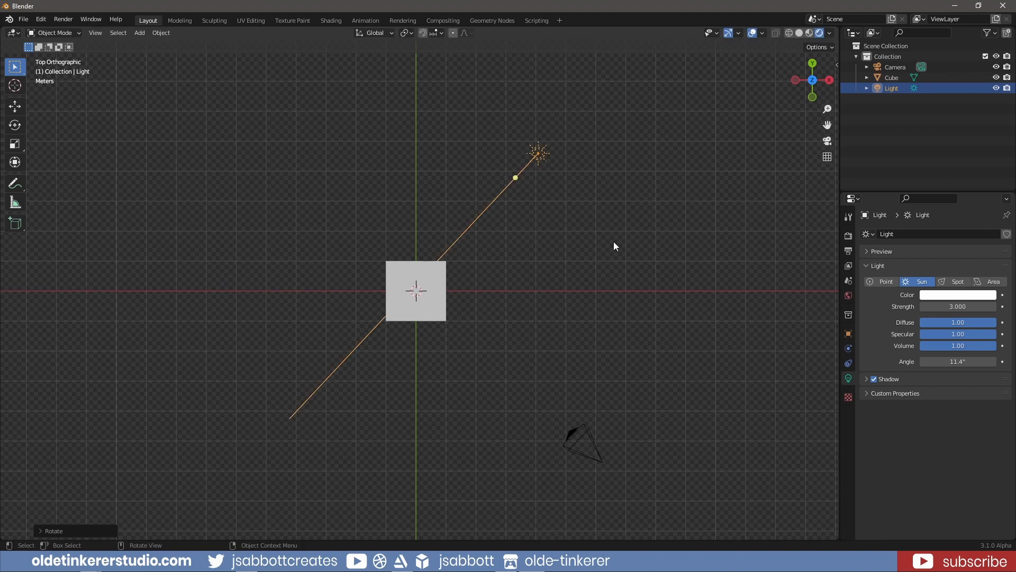
Step: Rename the light object to Light-Back
left_click(890, 89)
double_click(894, 89)
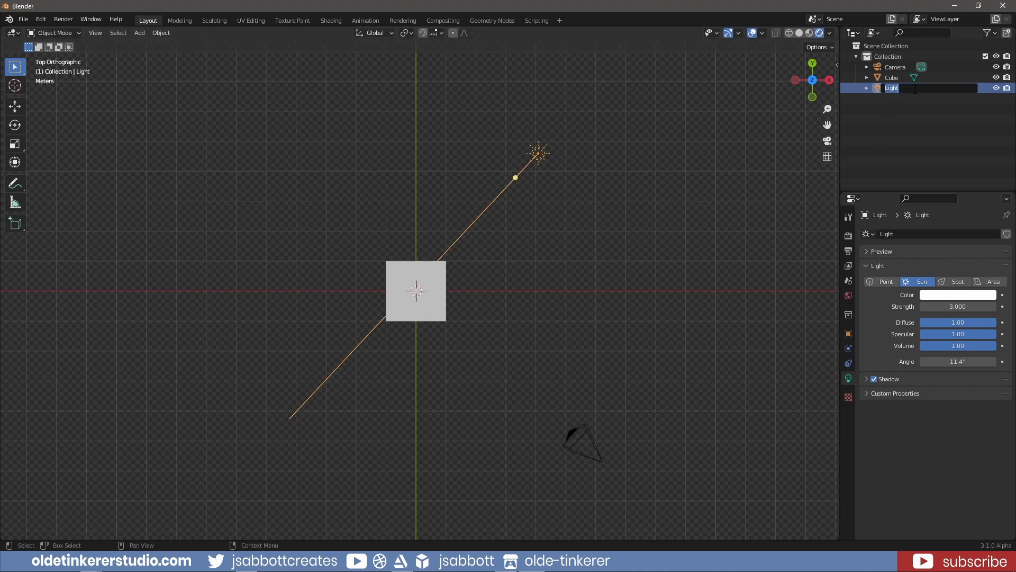
left_click(915, 90)
type("-Back")
key("Return")
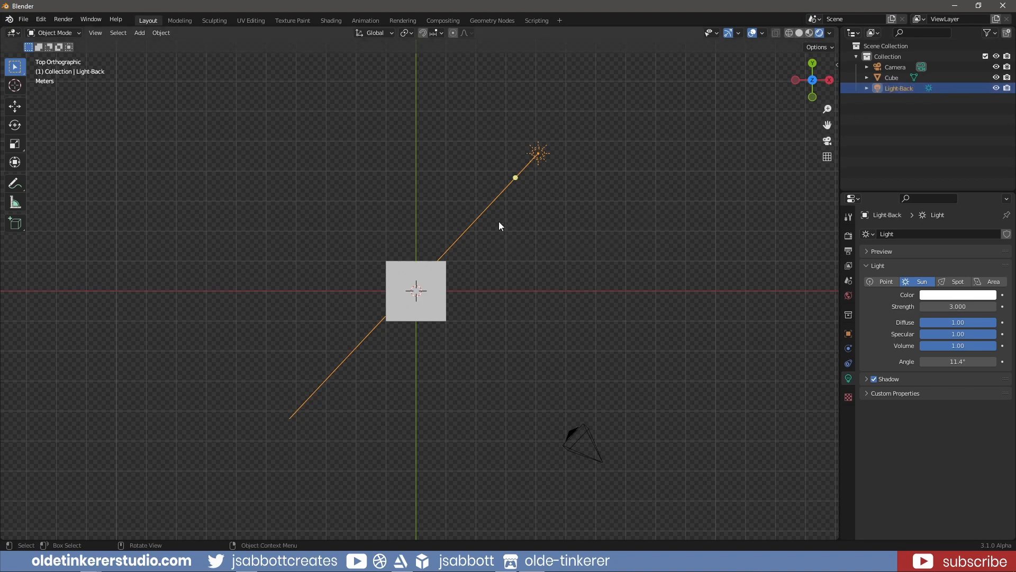
Step: Duplicate Light-Back and move the copy along Y to the camera's side of the cube
middle_click_drag(529, 342, 561, 286, "shift")
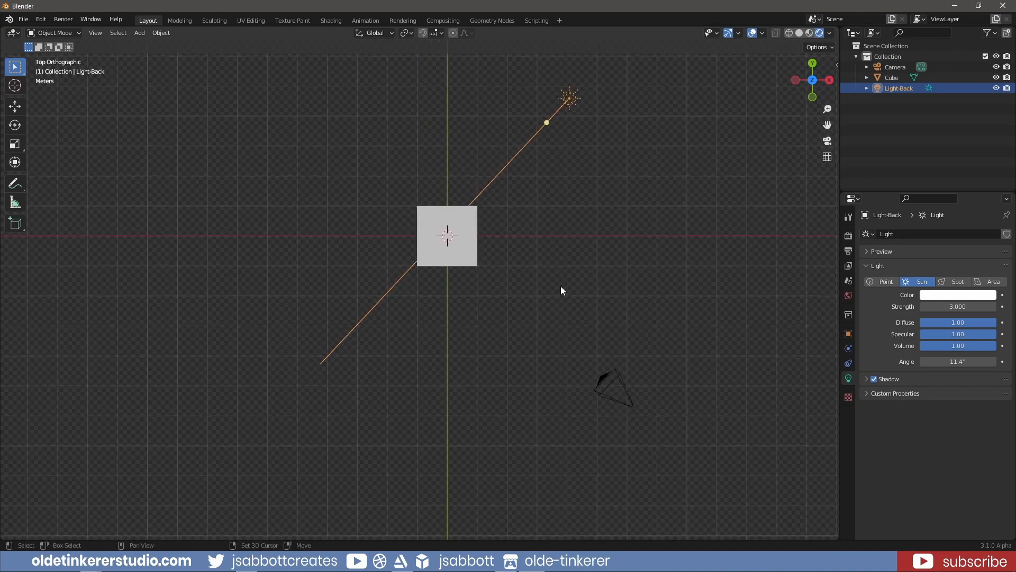
key("shift+d")
right_click(605, 177)
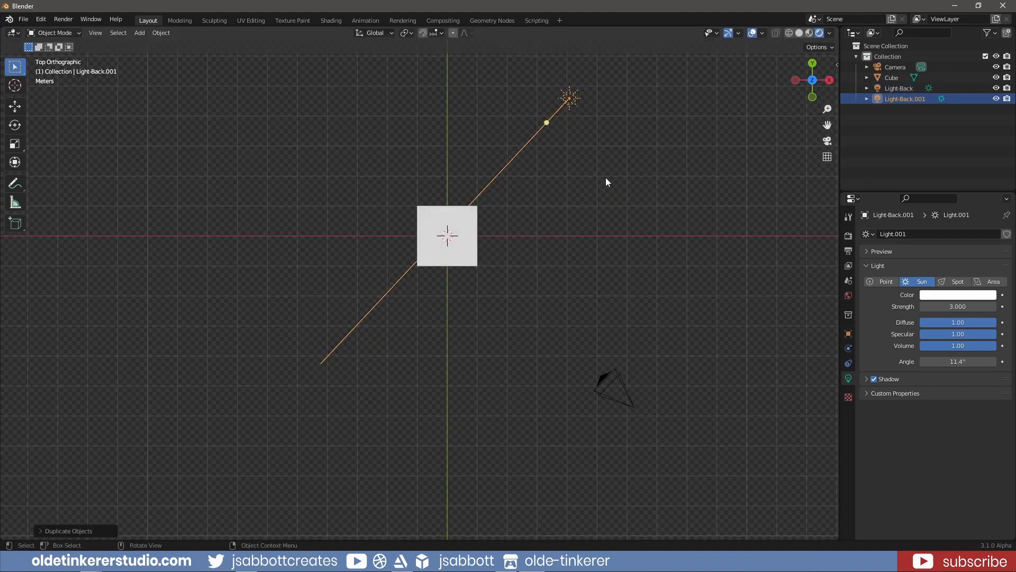
key("g")
key("y")
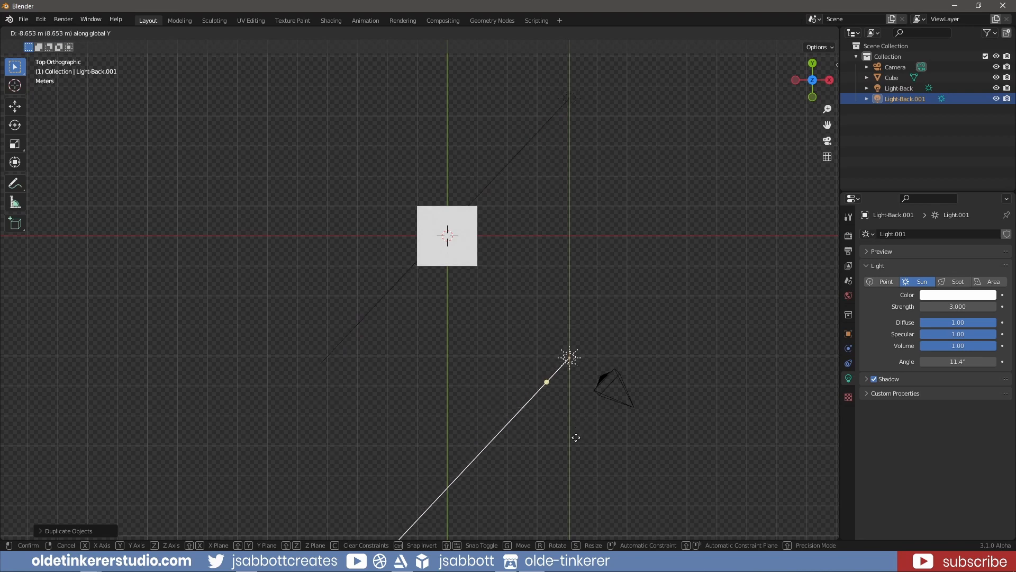
left_click(571, 452)
Step: Rotate the duplicated light about 92° to aim at the cube, and set its strength to 5
key("r")
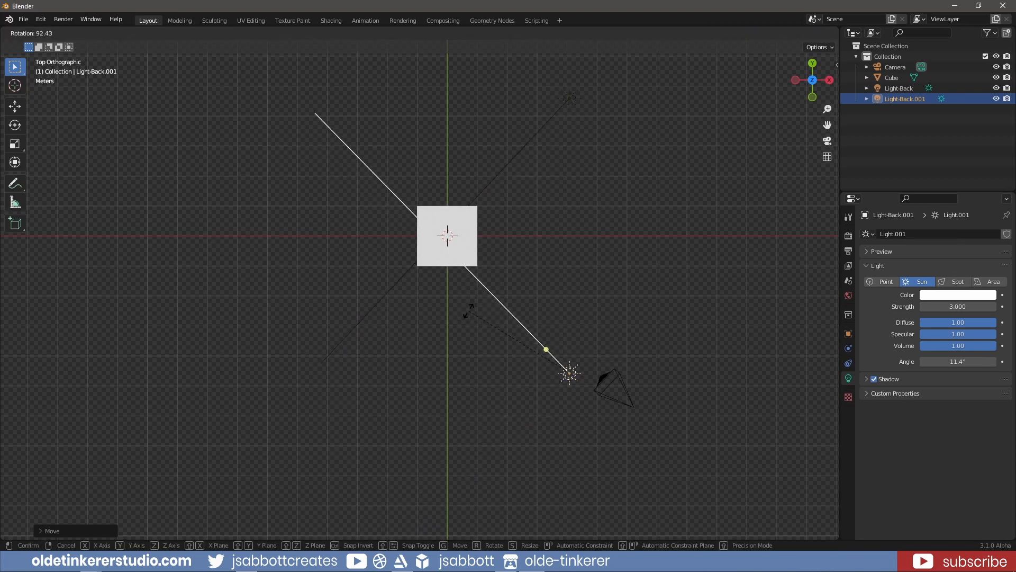
left_click(469, 310)
left_click(958, 307)
type("5")
key("Return")
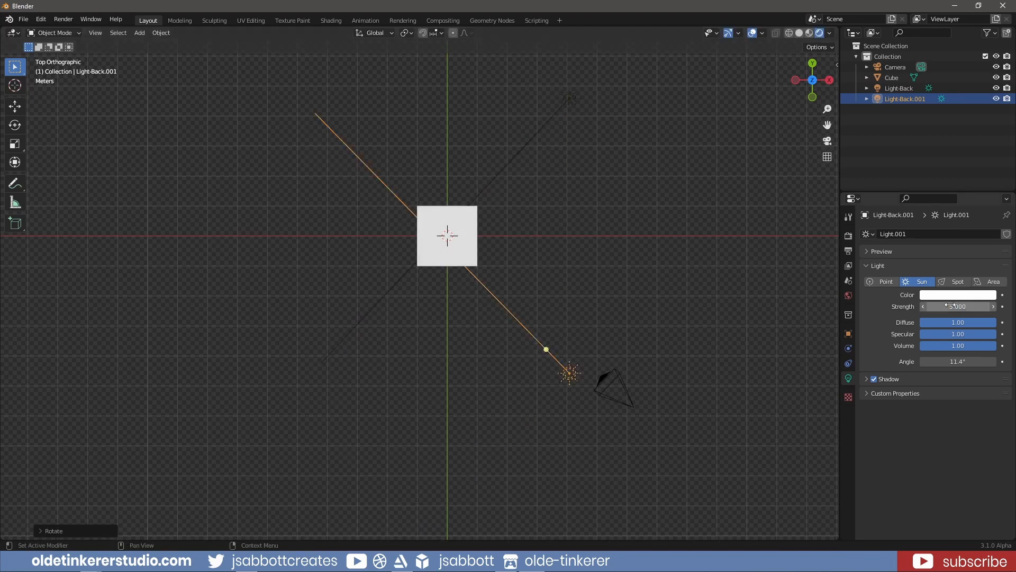
Step: Rename the duplicated light object to Light-Fill
double_click(905, 98)
type("Light-Fill")
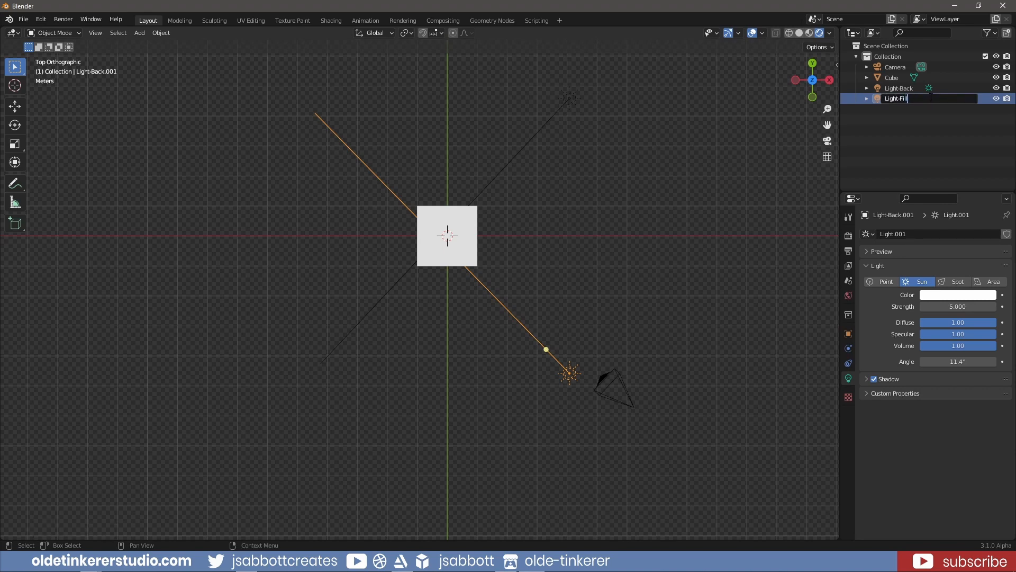
key("Return")
Step: Duplicate Light-Fill, move the copy along X to the opposite side of the cube, and rotate it to aim at the cube
key("shift+d")
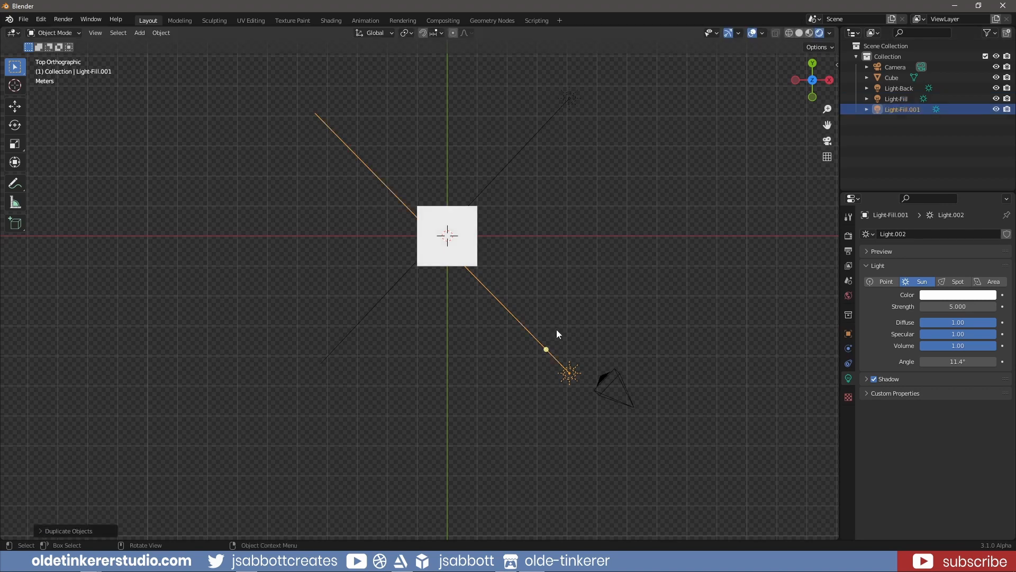
key("x")
left_click(340, 340)
key("r")
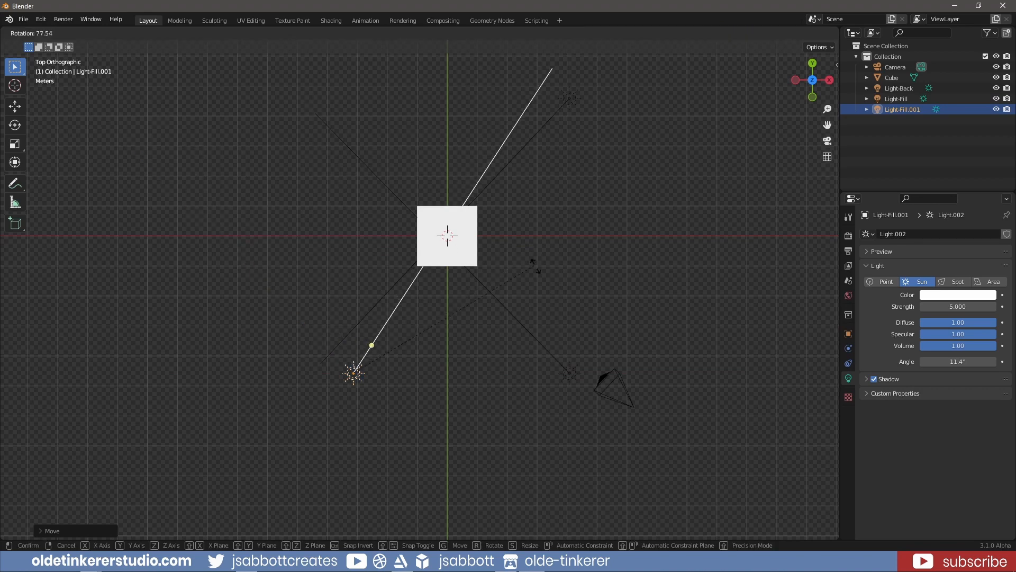
left_click(560, 301)
key("g")
key("x")
left_click(518, 317)
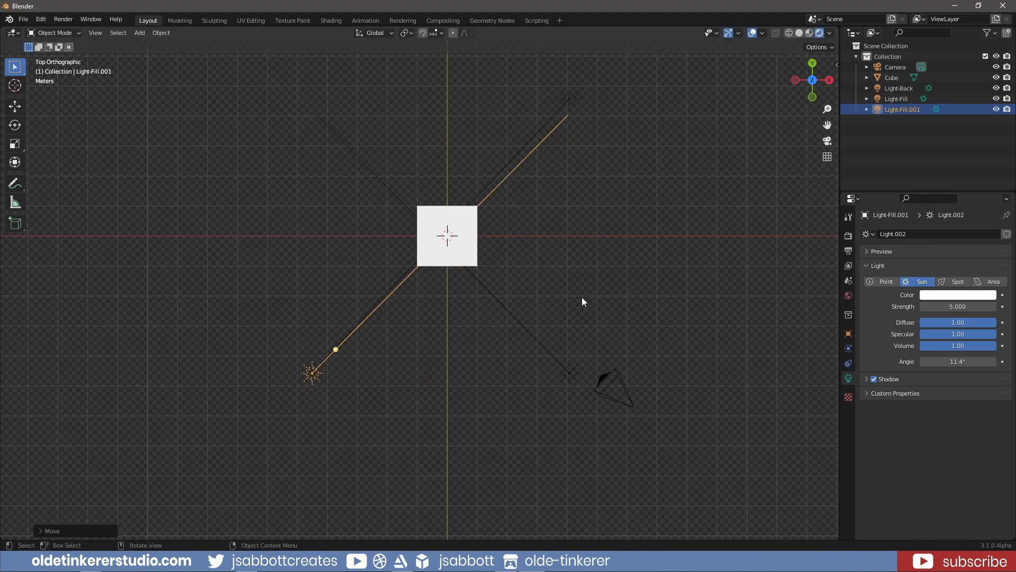
Step: Set the new light's strength to 8 and rename the object to Light-Key
left_click(957, 306)
type("8")
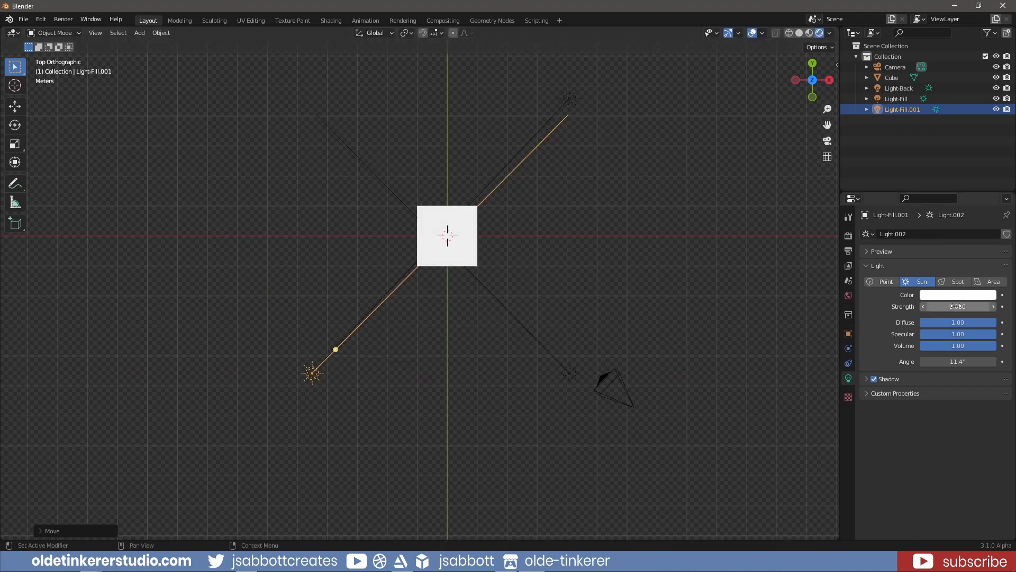
key("Return")
double_click(901, 109)
left_click_drag(900, 109, 921, 109)
type("Key")
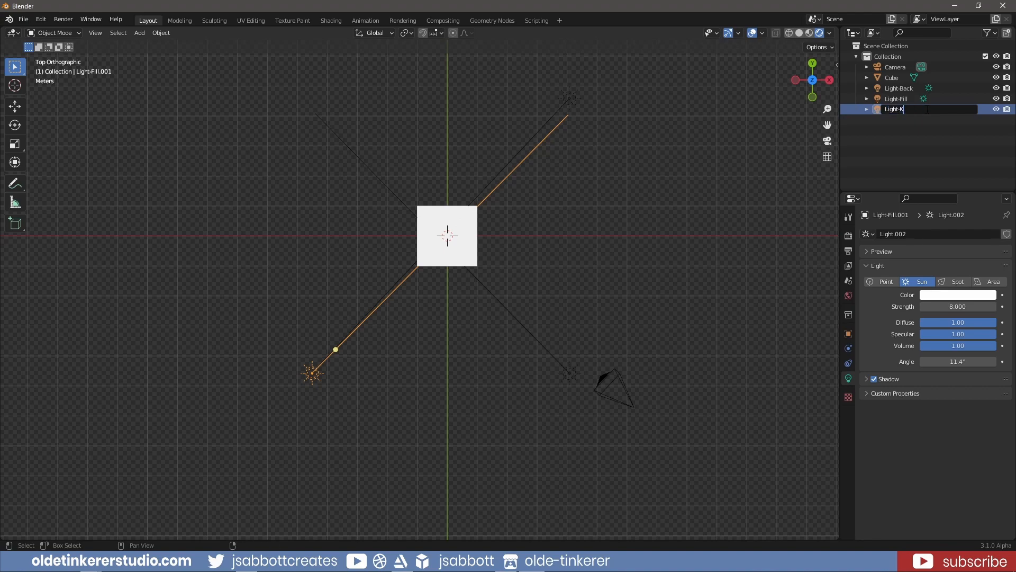
key("Return")
Step: In a perspective view, rotate Light-Key, Light-Fill and Light-Back one after another so that each beam passes through the cube
middle_click_drag(678, 436, 646, 336)
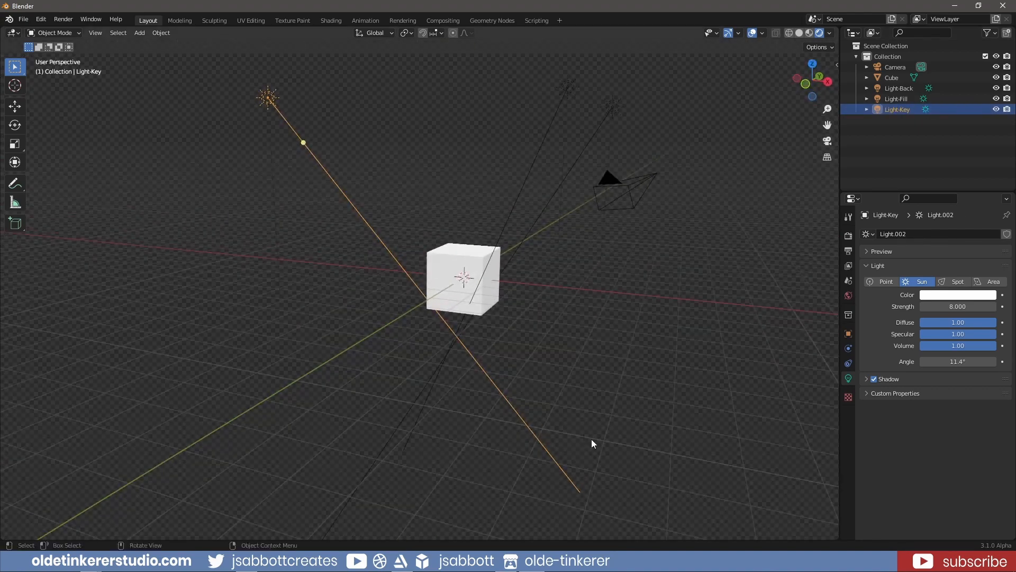
key("r")
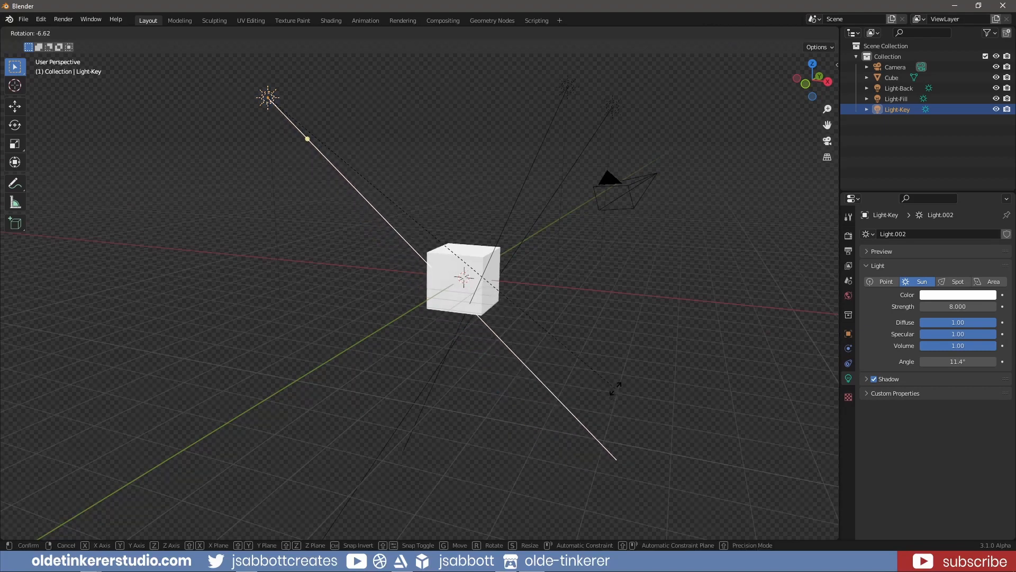
left_click(615, 388)
left_click(567, 95)
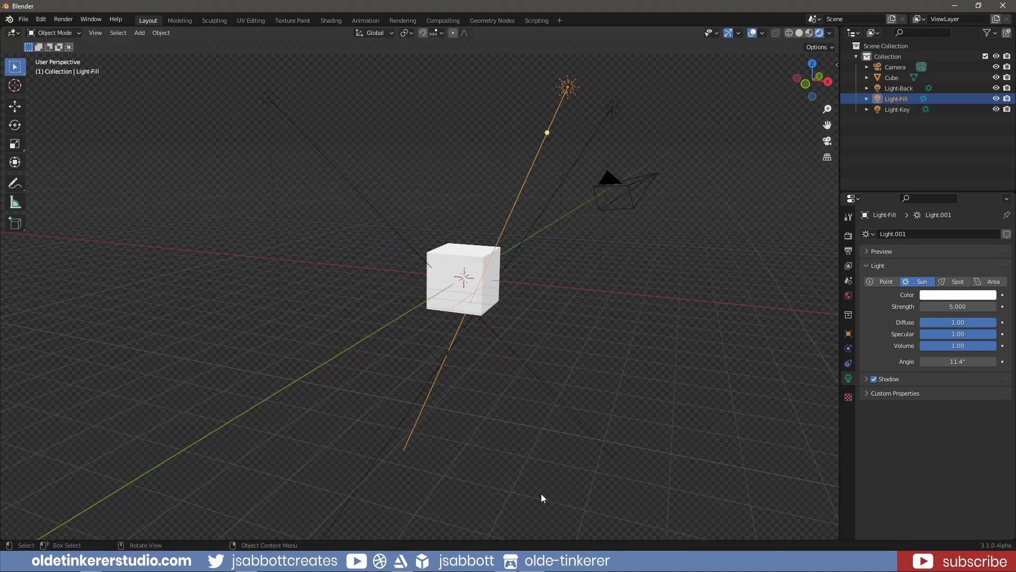
key("r")
left_click(570, 378)
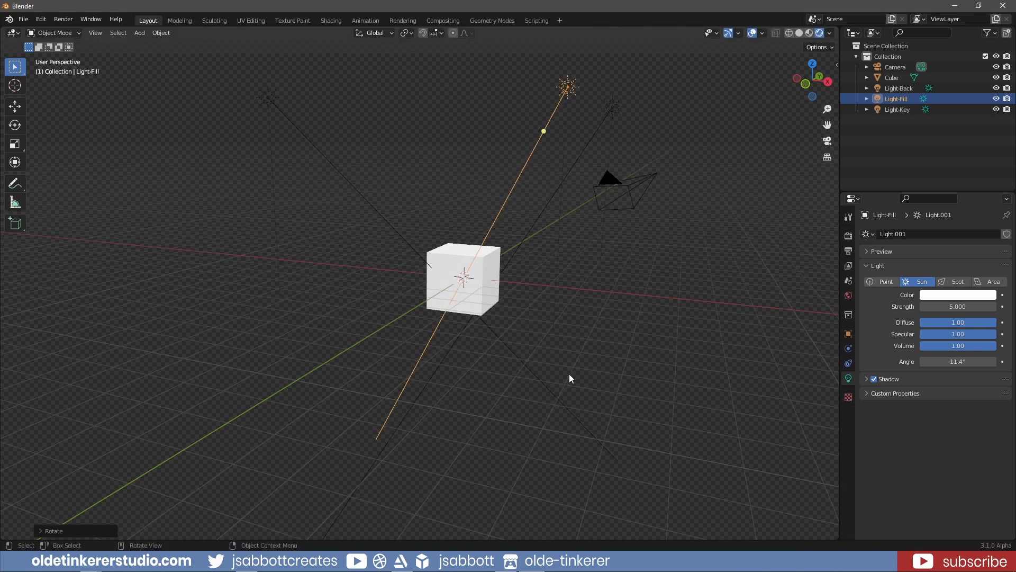
left_click(611, 103)
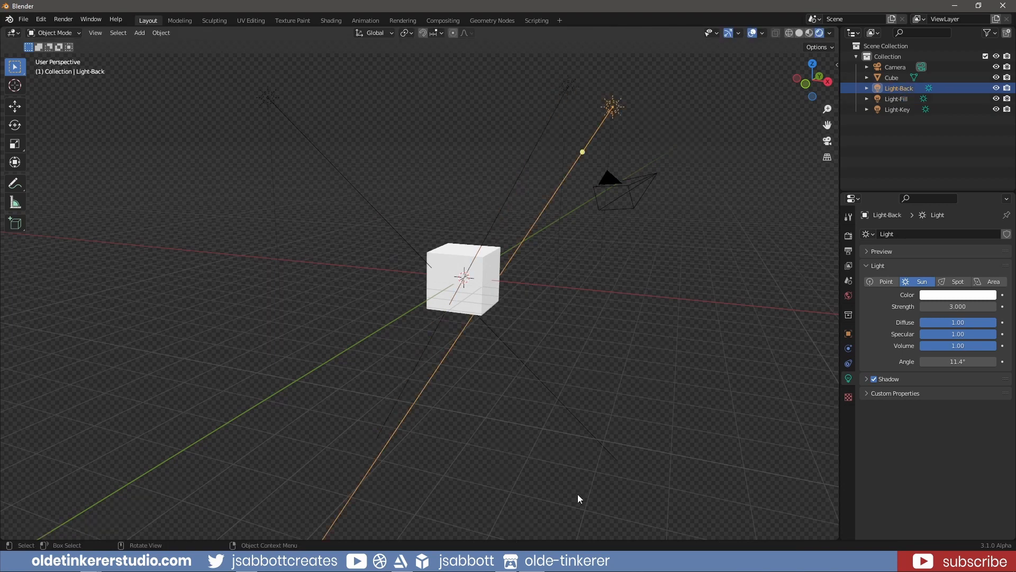
key("r")
left_click(552, 487)
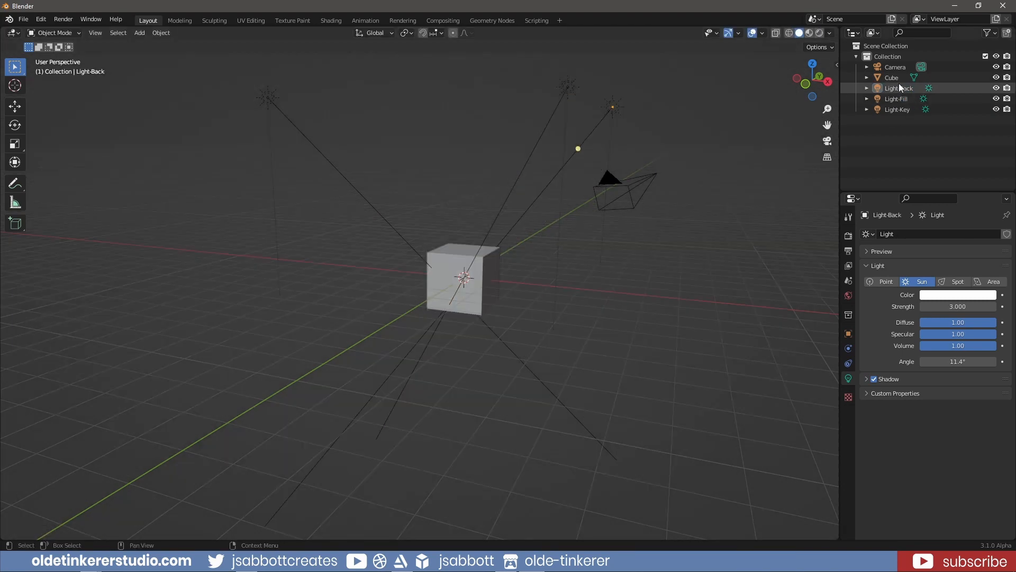
Step: Move the camera and the three lights into a new collection named camera-lights
left_click(898, 68)
left_click(897, 88, "ctrl")
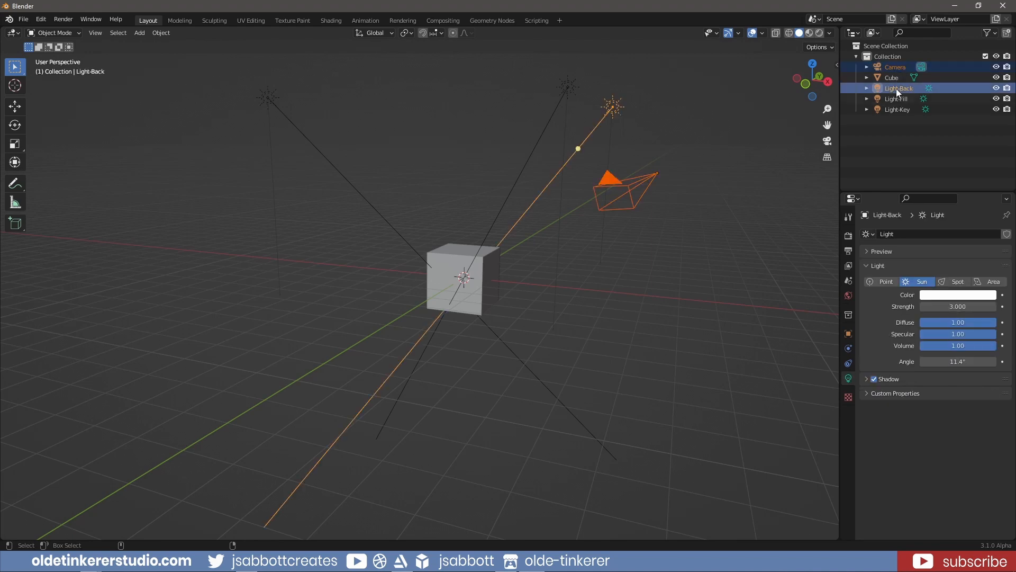
left_click(896, 99, "ctrl")
left_click(897, 110, "ctrl")
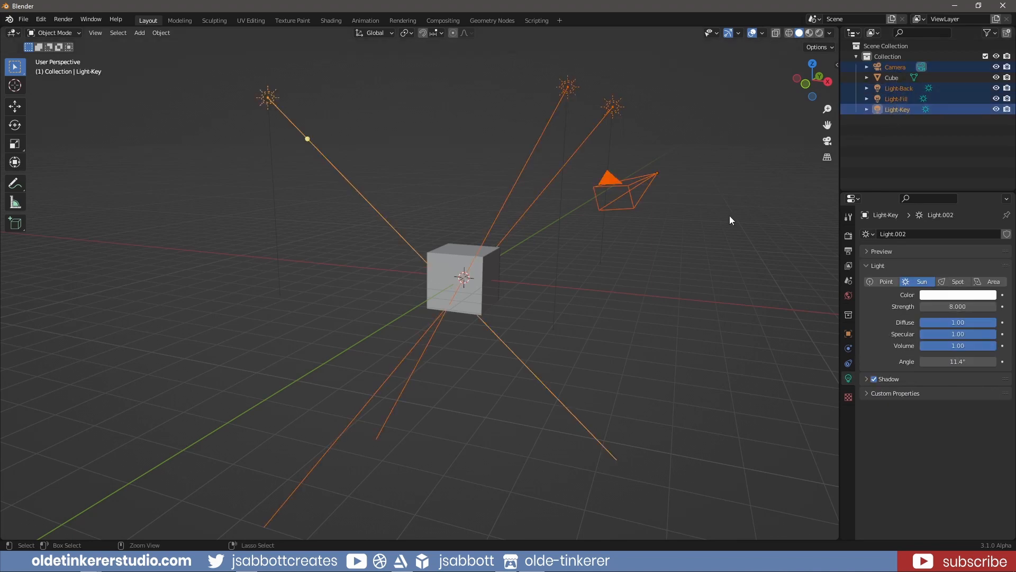
key("m")
left_click(668, 258)
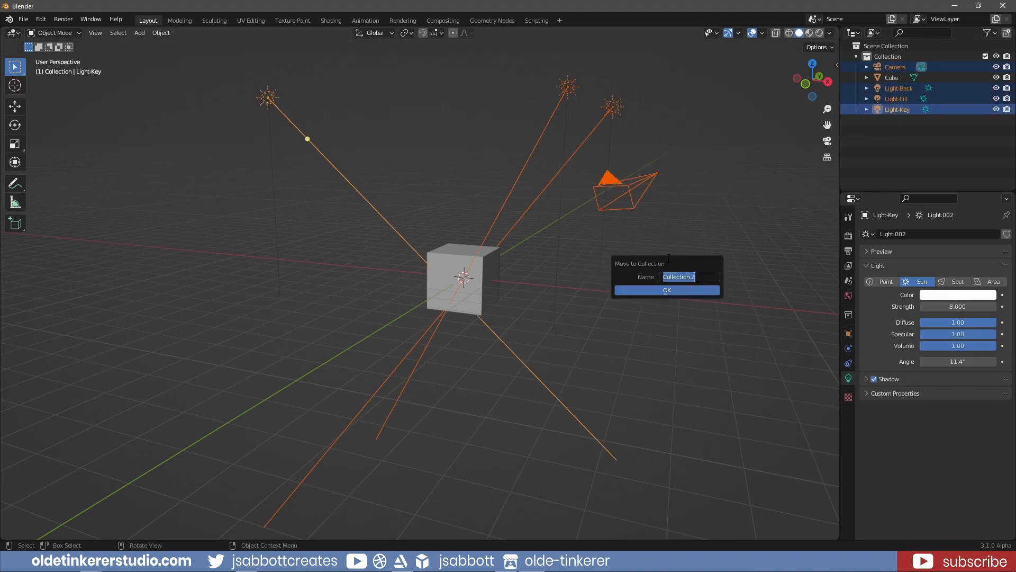
type("camera-lights")
left_click(666, 290)
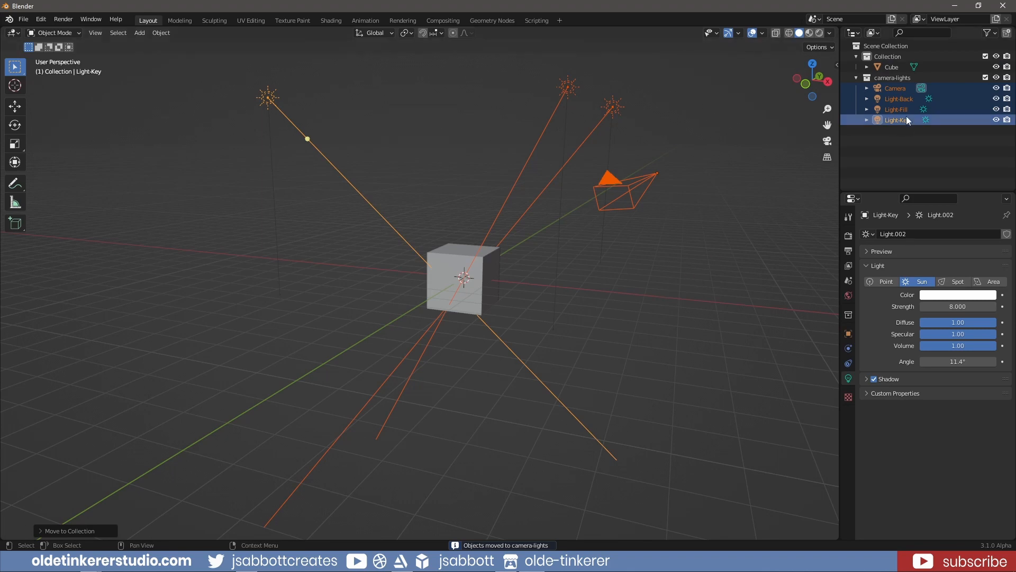
Step: Collapse the camera-lights collection and hide it in the viewport
left_click(856, 78)
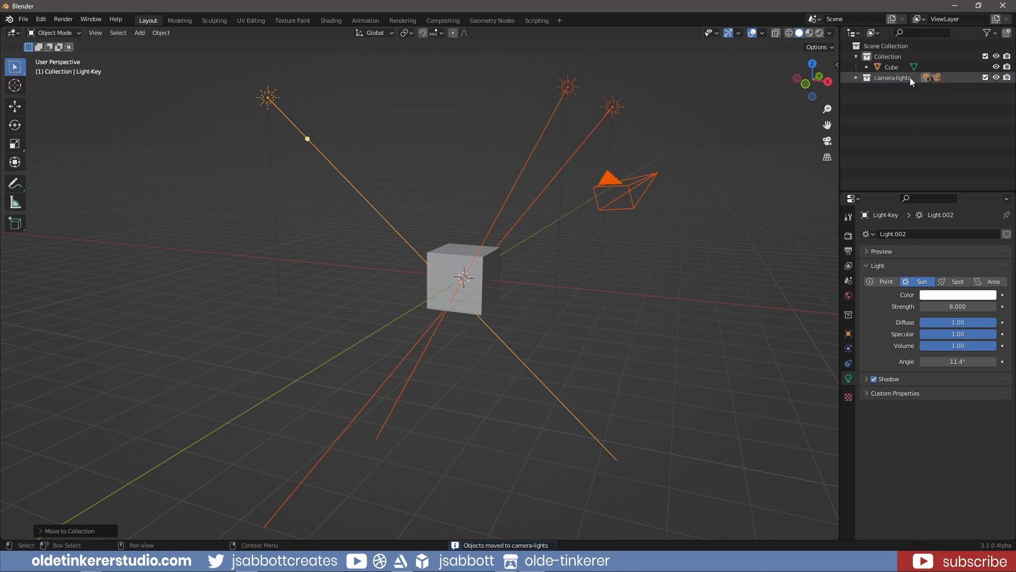
left_click(997, 77)
scroll(601, 322, "up", 2)
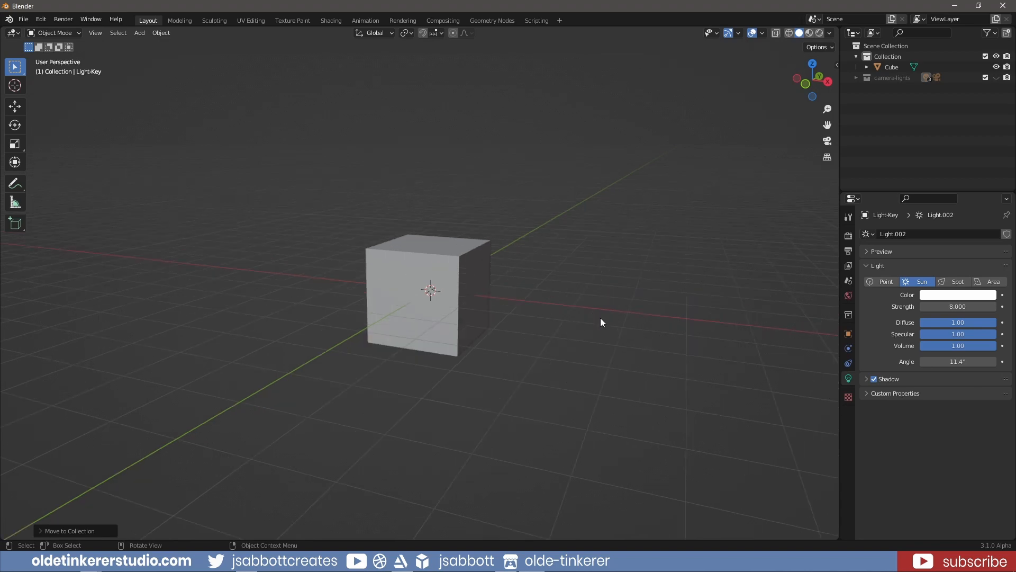
Step: Use a Sky Texture as the world's background color and set its sky type to Hosek / Wilkie
left_click(849, 295)
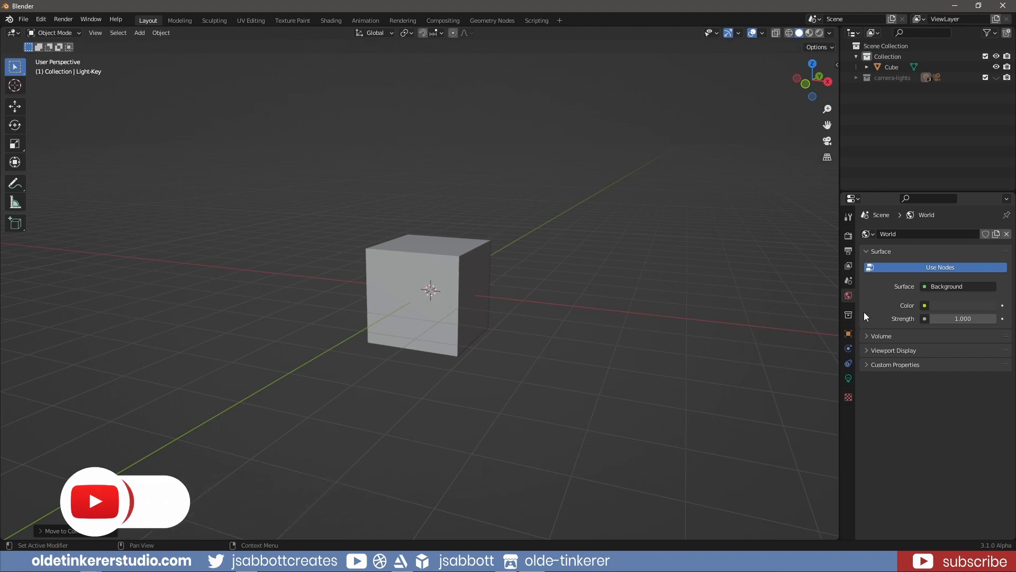
left_click(924, 306)
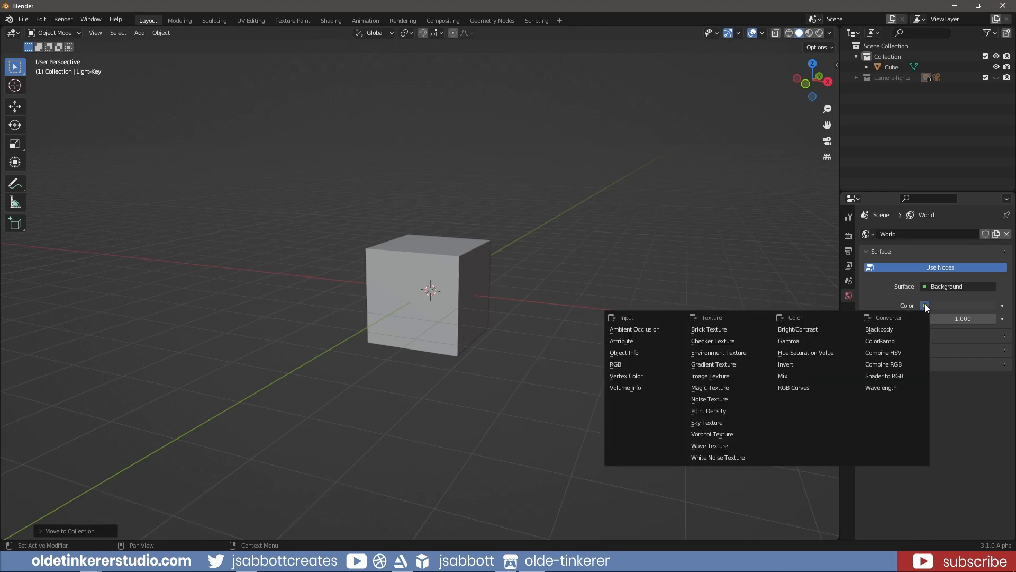
left_click(723, 422)
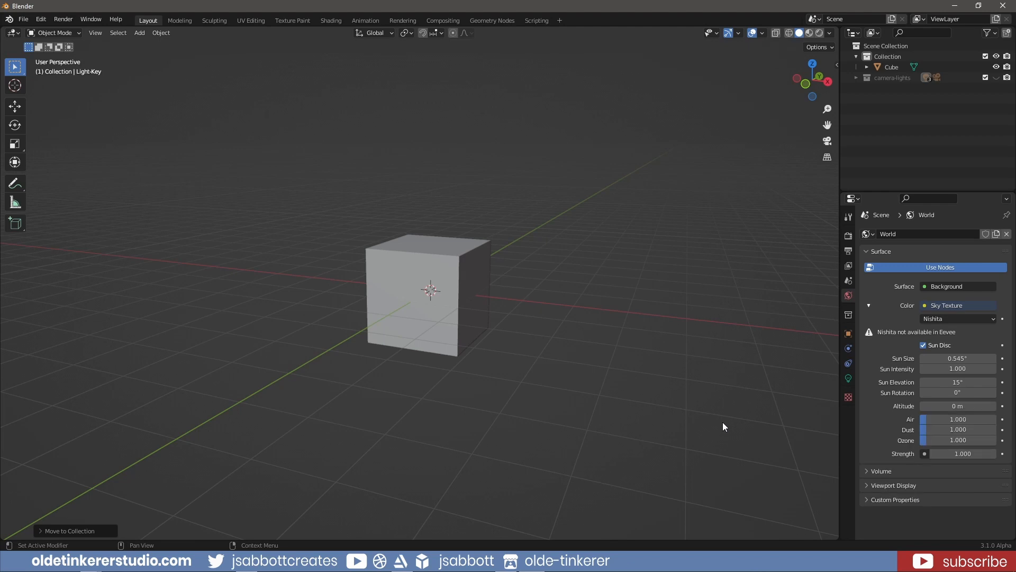
left_click(939, 319)
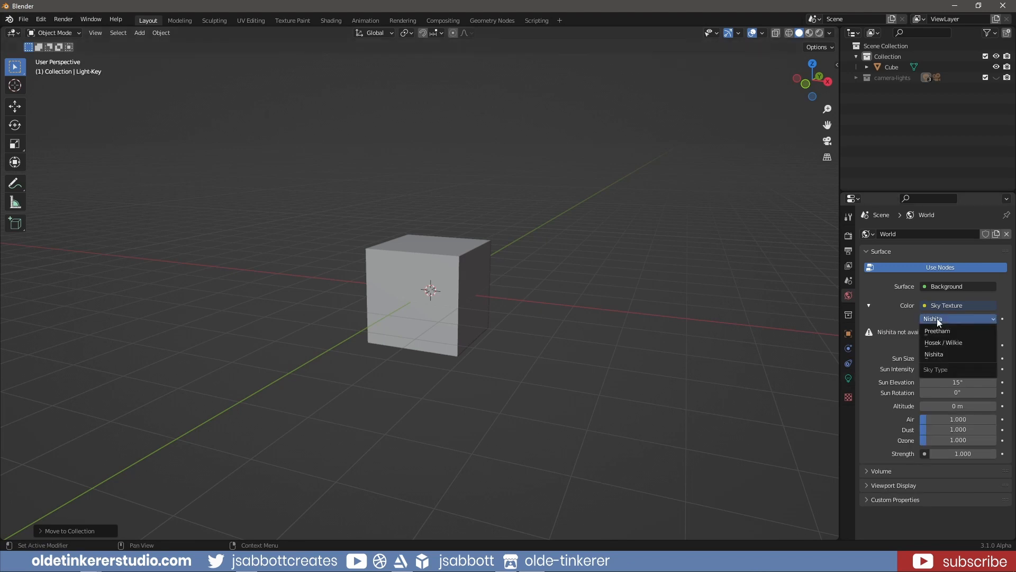
left_click(938, 343)
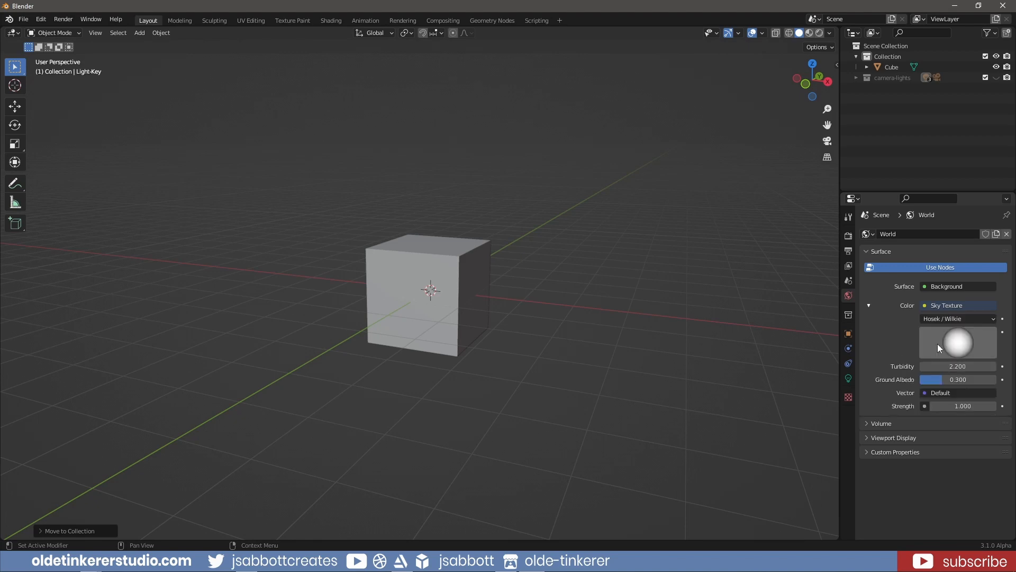
Step: Preview the sky lighting in rendered shading, set the world strength to 2.2, and return to solid shading
left_click(820, 33)
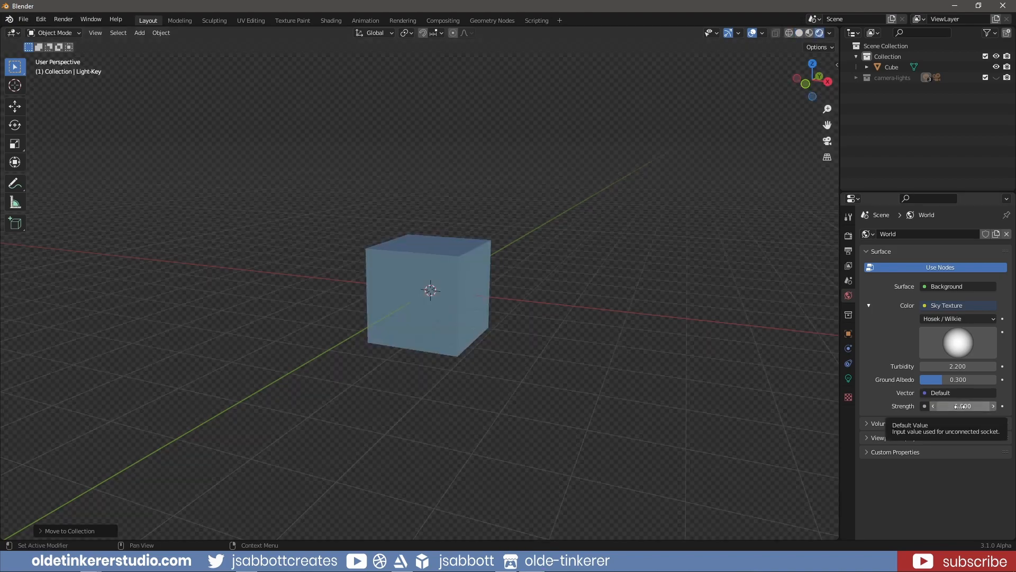
left_click_drag(959, 406, 979, 406)
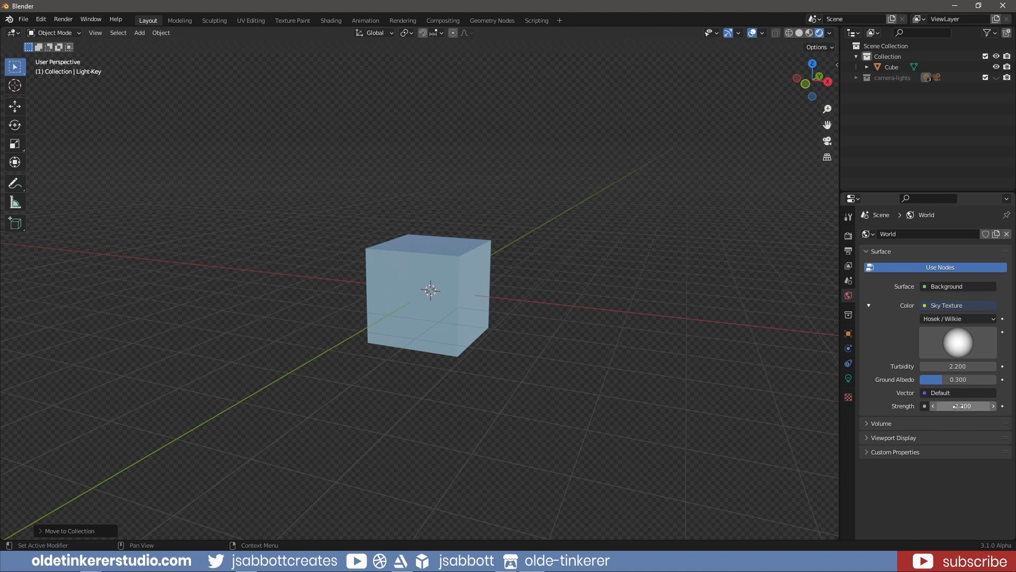
left_click(800, 33)
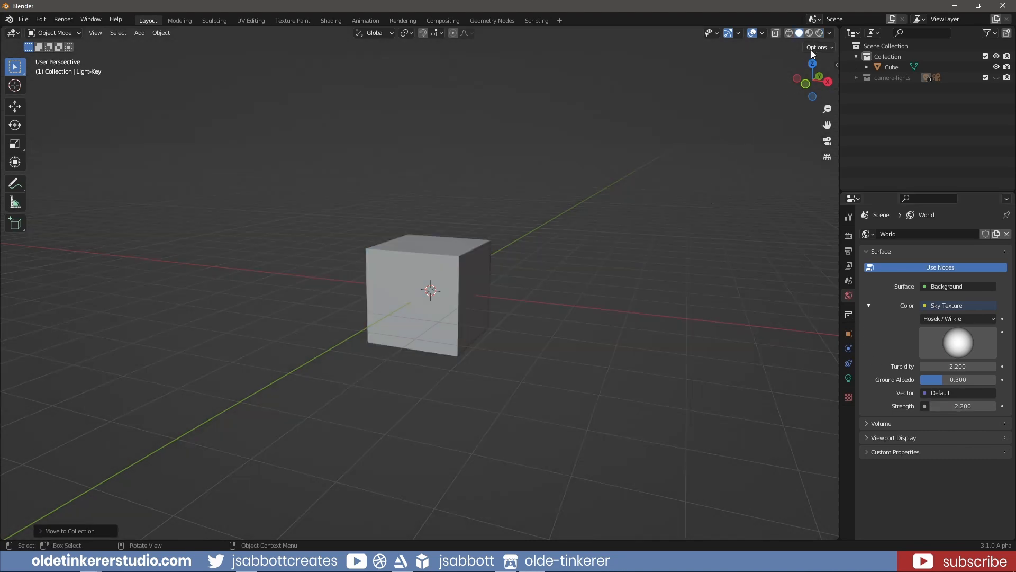
Step: Enable Cavity and Backface Culling for the solid viewport shading
left_click(831, 33)
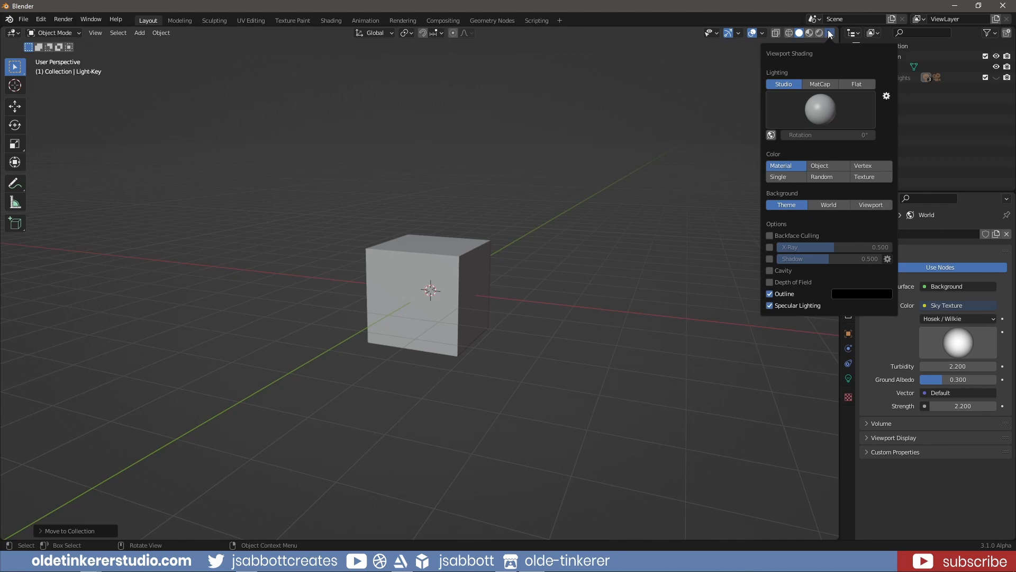
left_click(770, 270)
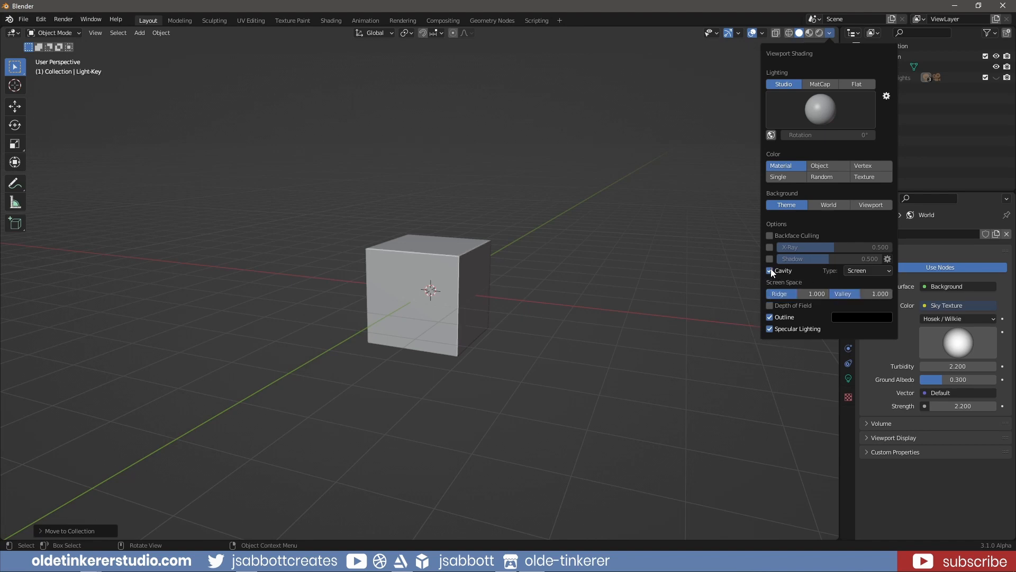
left_click(770, 236)
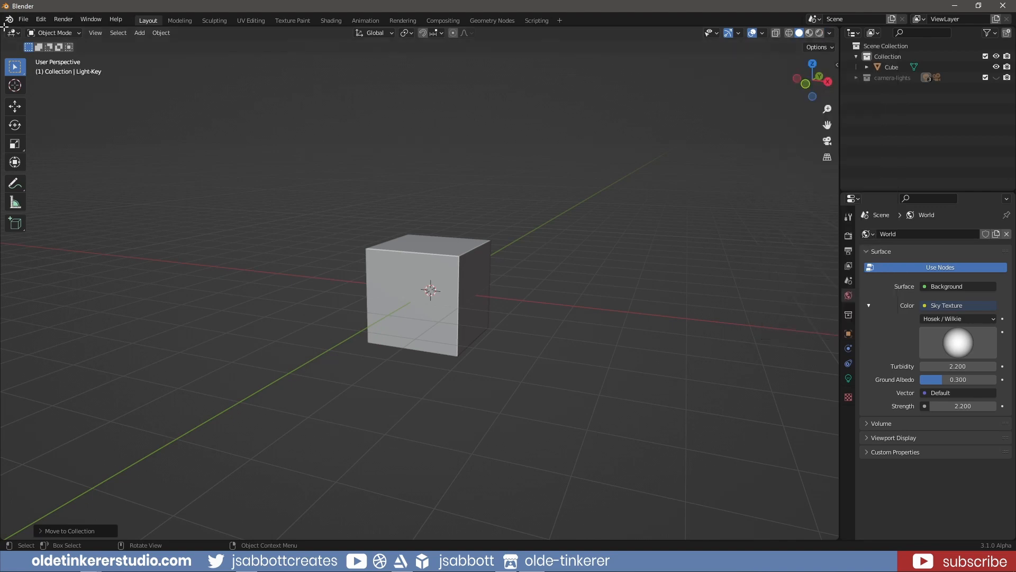
Step: Split off a narrow column with two stacked areas beside the 3D viewport and turn the lower one into a Shader Editor with its sidebar hidden
left_click_drag(5, 28, 278, 48)
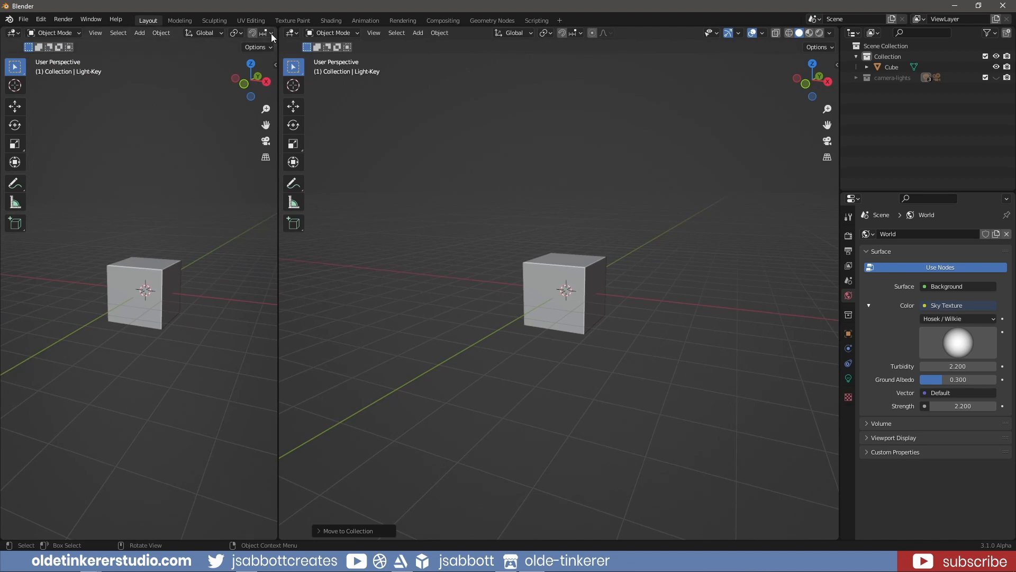
left_click_drag(275, 28, 274, 276)
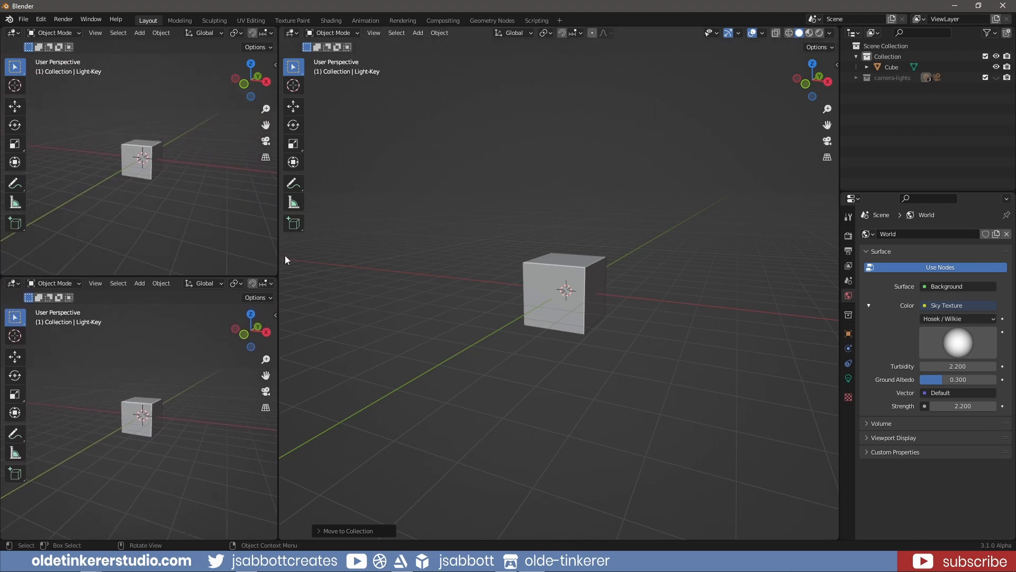
left_click(13, 284)
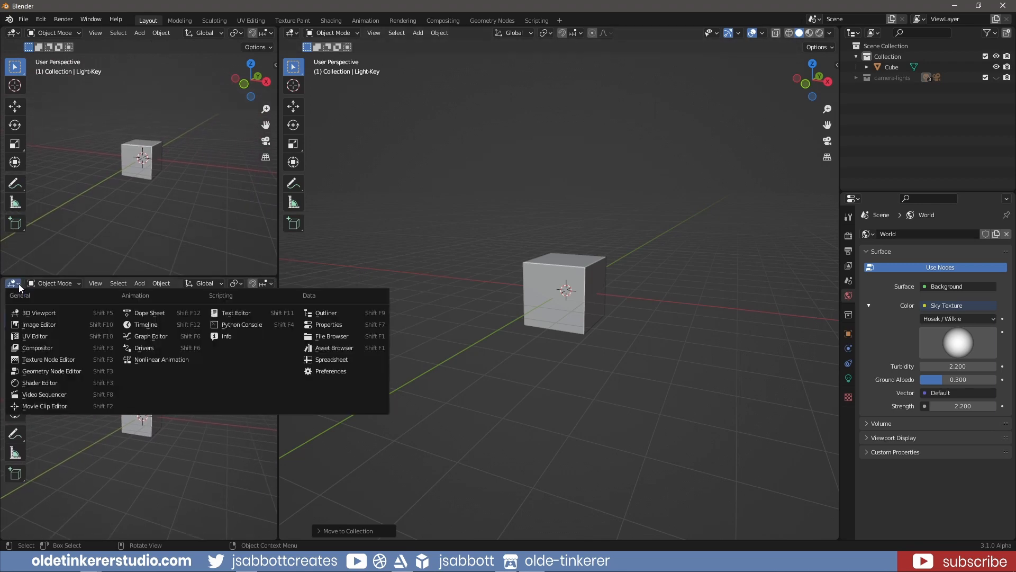
left_click(50, 384)
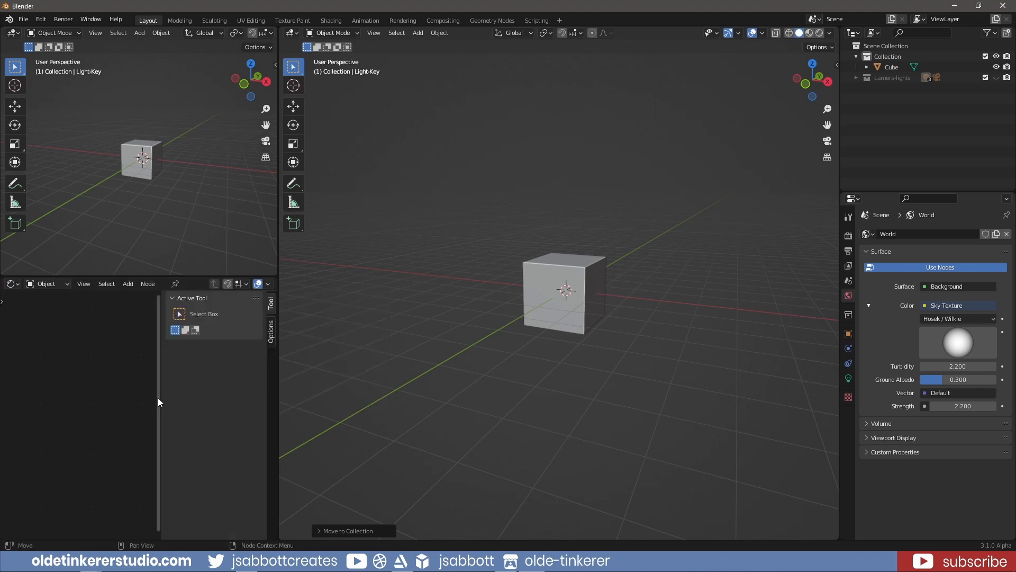
key("n")
left_click_drag(279, 358, 291, 355)
Step: Link an ImphenziaPalette01-256-Gradient.png texture to the cube material's Base Color and add a second palette image node below it
left_click(545, 301)
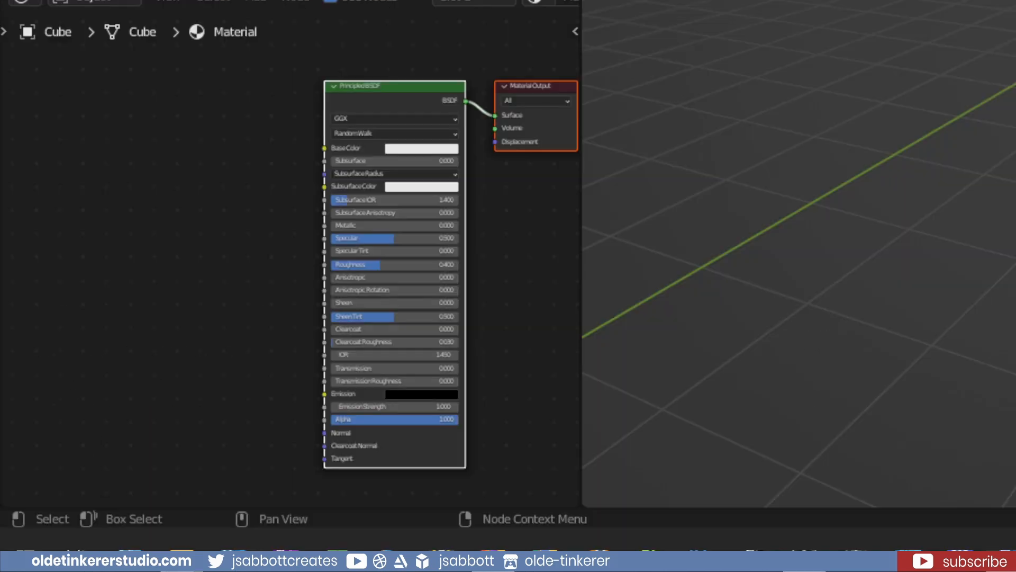
left_click_drag(1, 175, 97, 102)
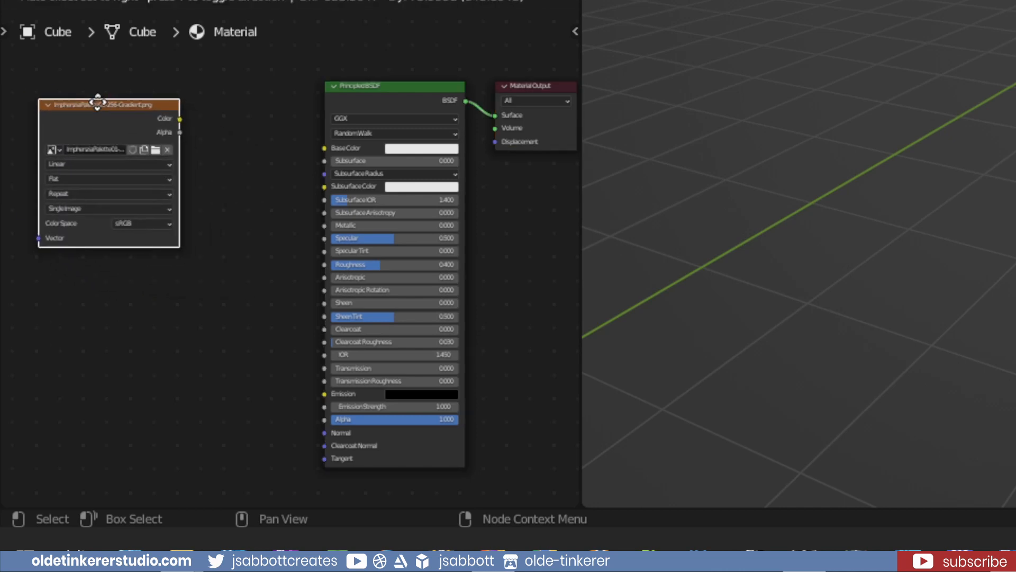
left_click(97, 103)
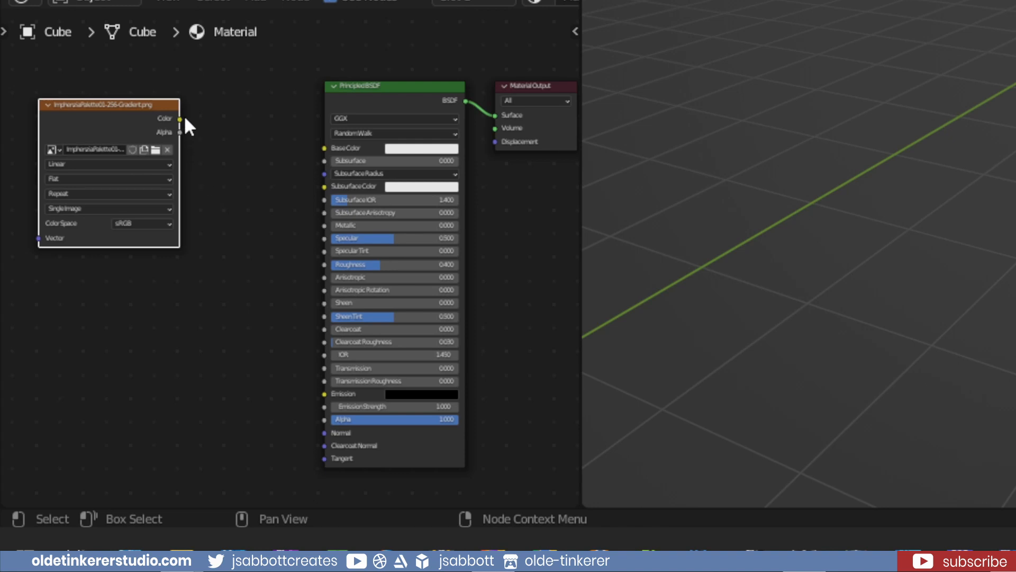
left_click_drag(180, 118, 325, 148)
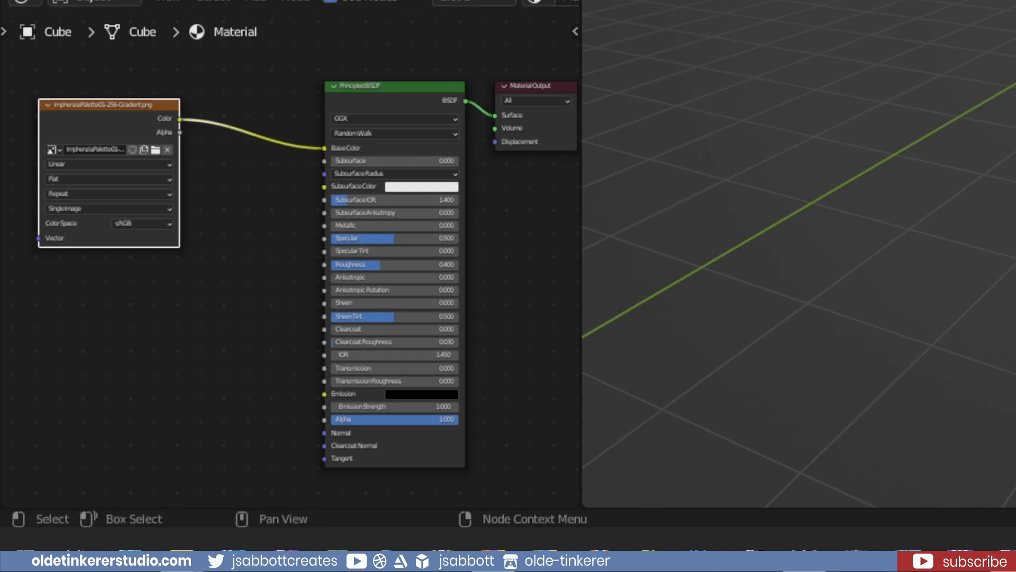
left_click_drag(1, 297, 100, 298)
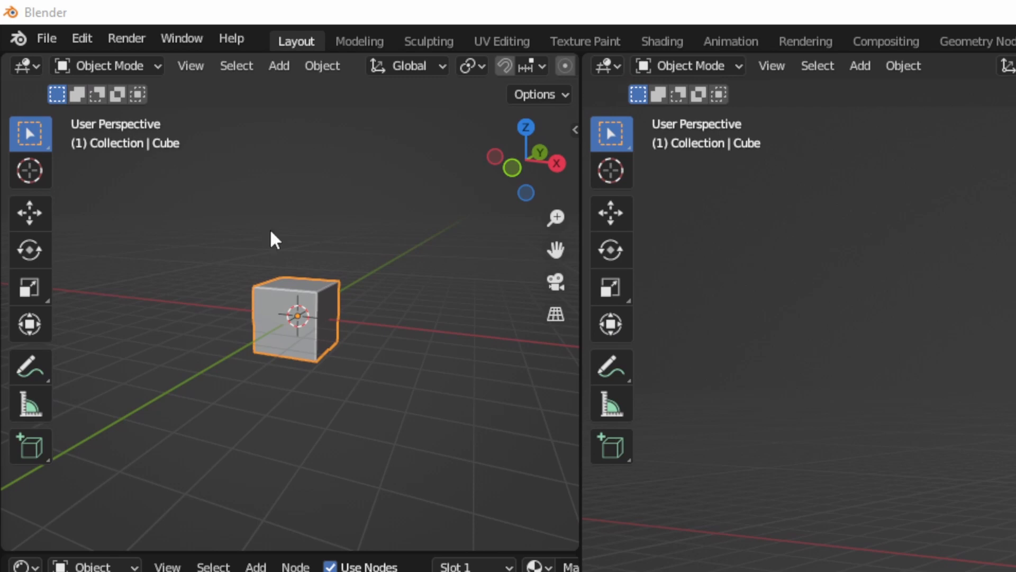
Step: Turn the small viewport above the Shader Editor into a UV Editor showing ImphenziaPalette01-256-Gradient.png
left_click(33, 67)
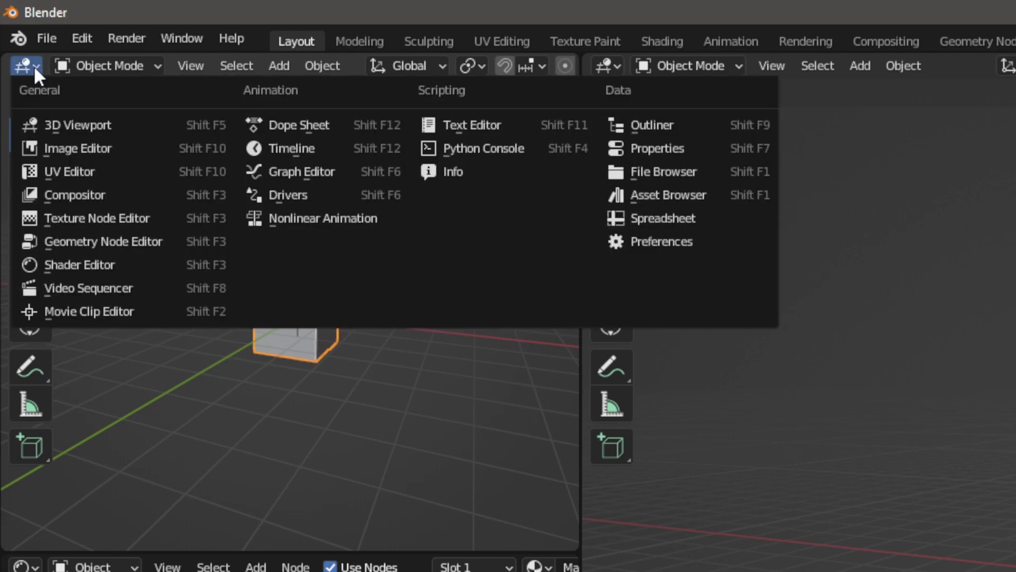
left_click(72, 167)
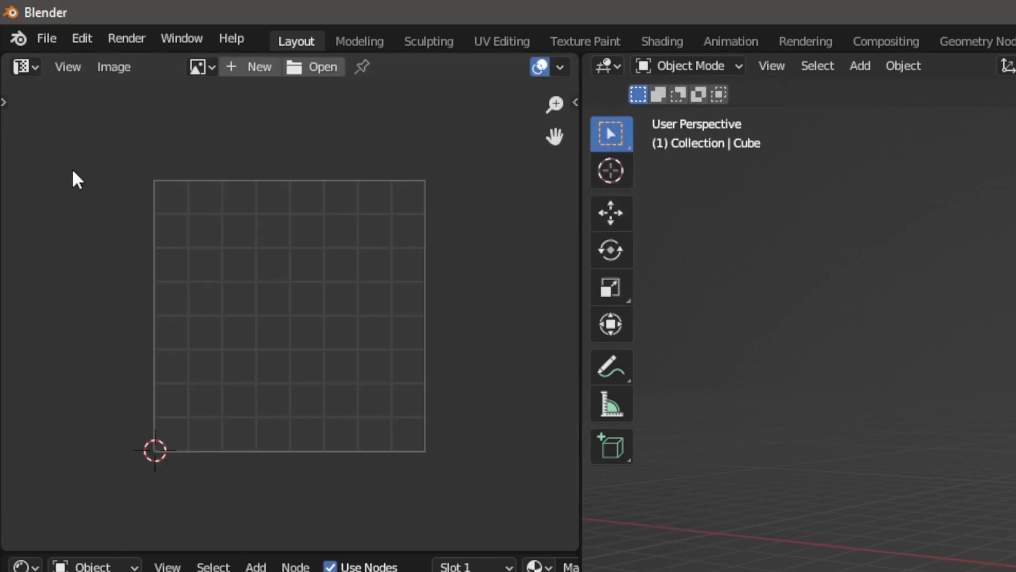
left_click(211, 69)
left_click(251, 98)
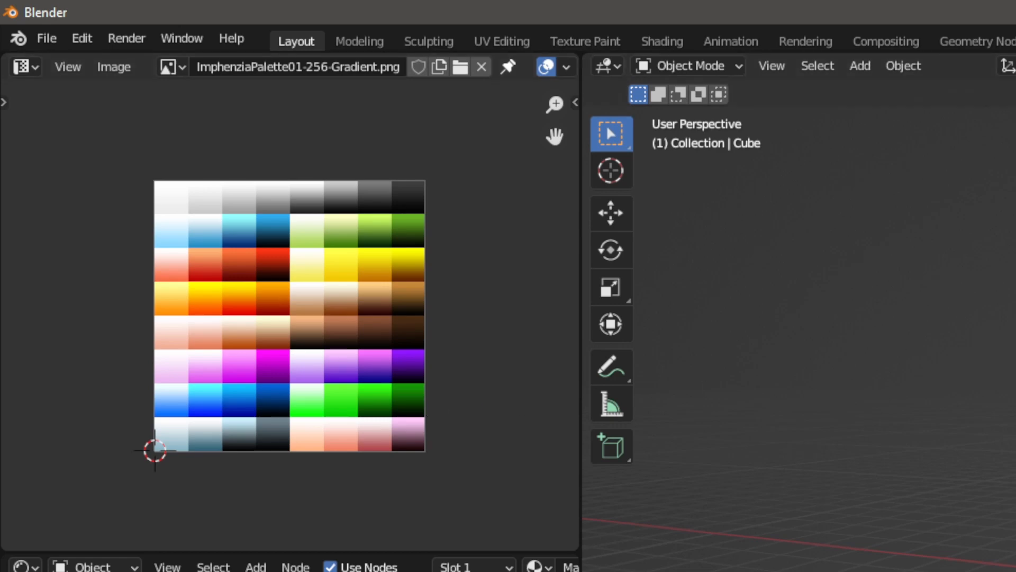
Step: Scale down the cube's visible UVs in Edit Mode, move them onto a palette color, and return to Object Mode
key("KP_1")
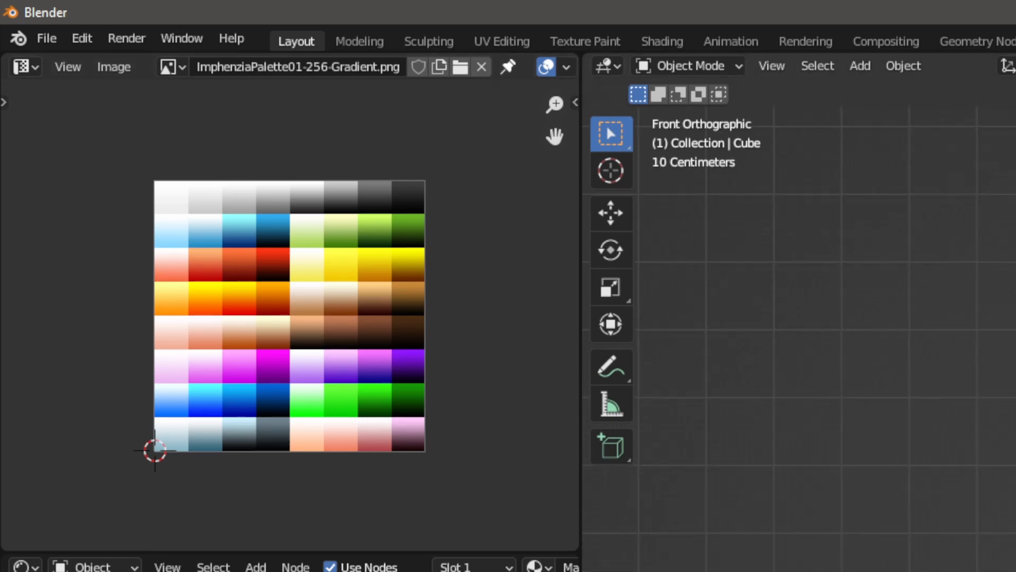
key("Tab")
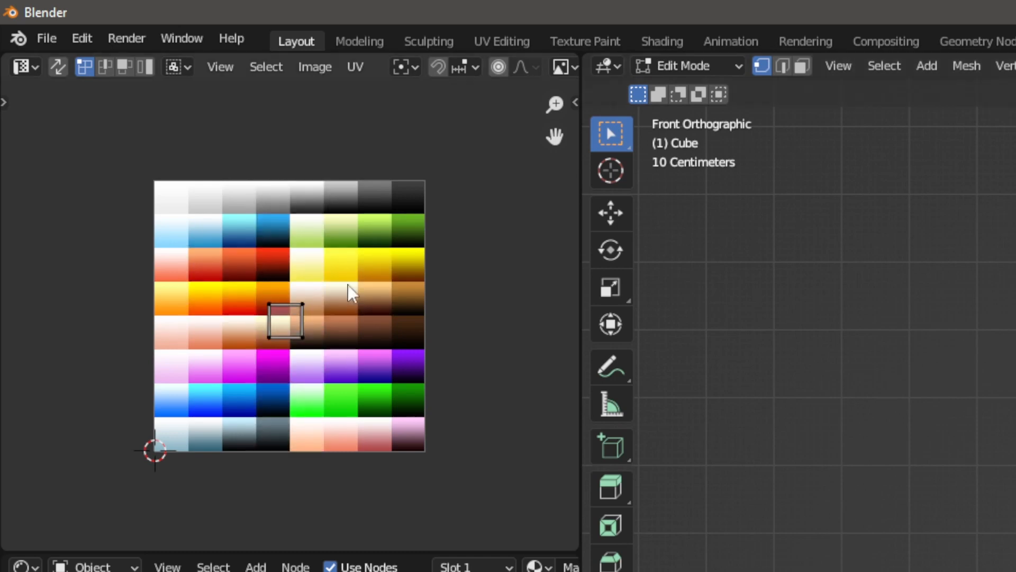
left_click_drag(248, 286, 353, 393)
key("s")
left_click(322, 350)
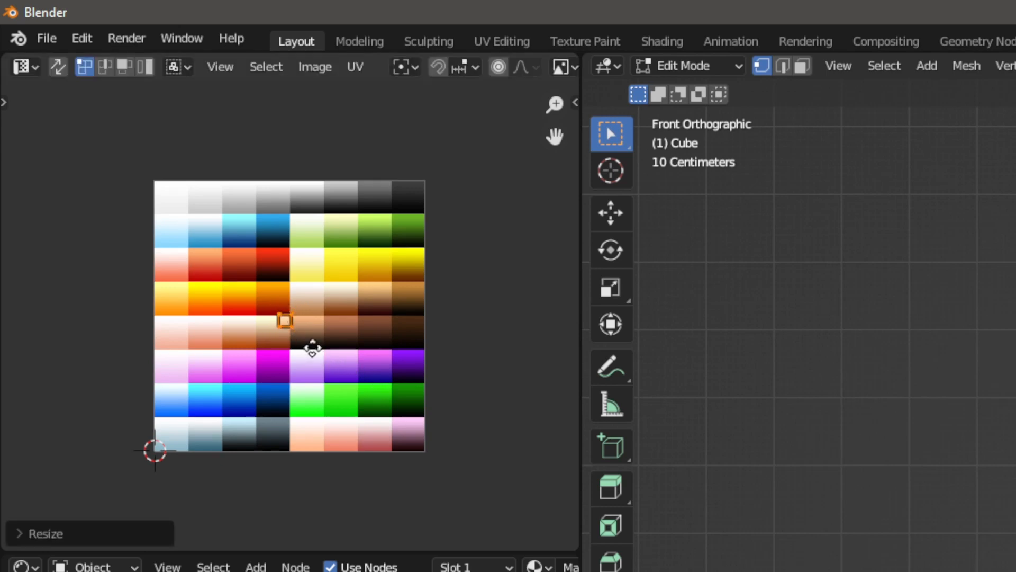
key("g")
left_click(267, 293)
key("Tab")
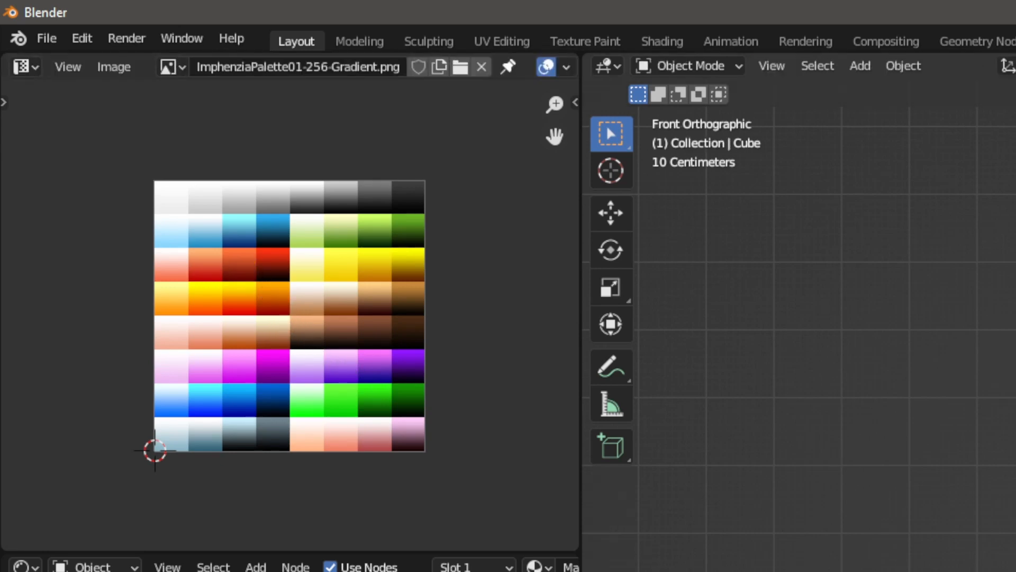
middle_click_drag(900, 286, 817, 334)
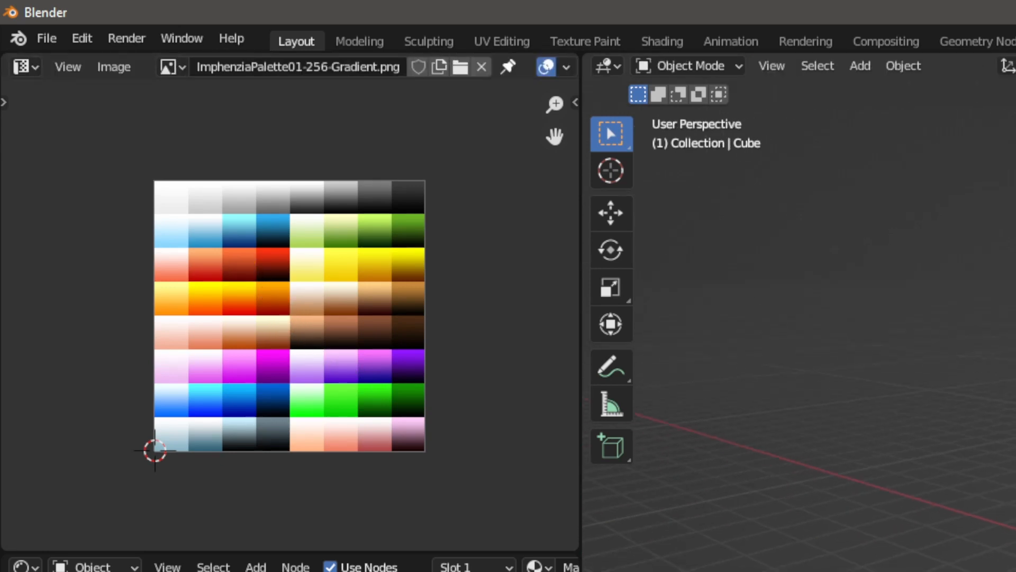
Step: Save the scene as startup-file-3.1-jan2022.blend and store it as the default startup file
key("ctrl+s")
left_click(48, 38)
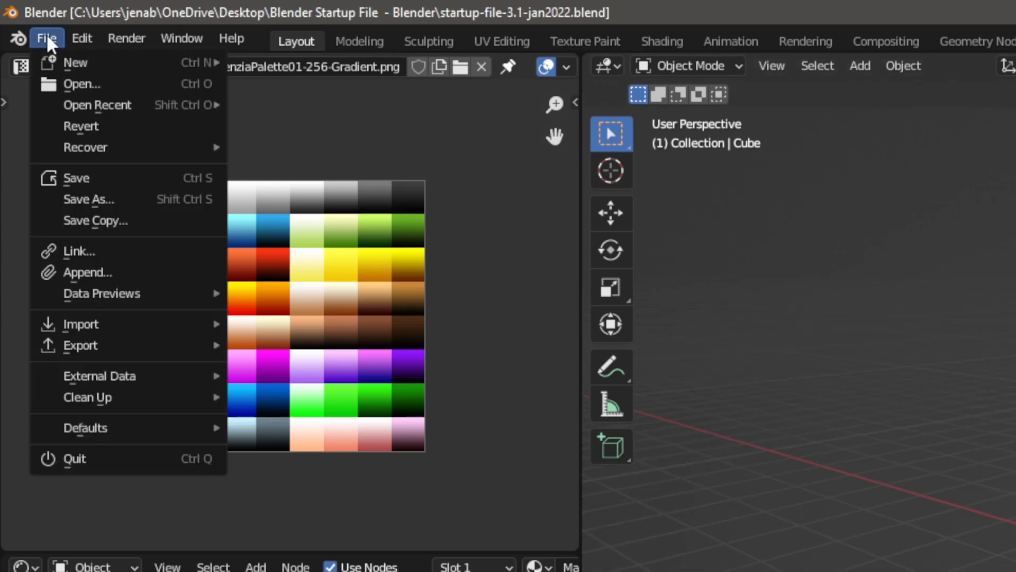
mouse_move(122, 427)
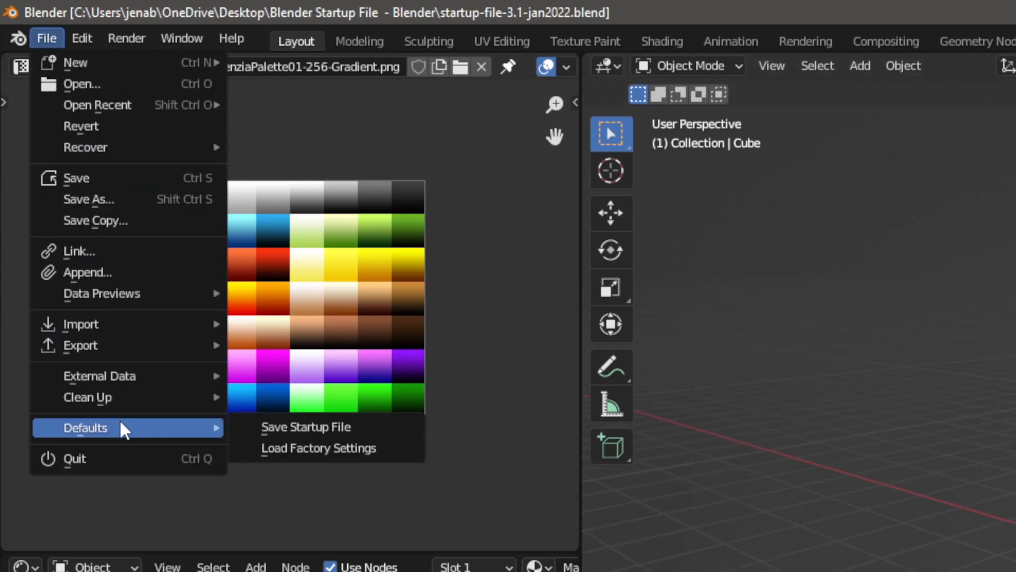
left_click(351, 427)
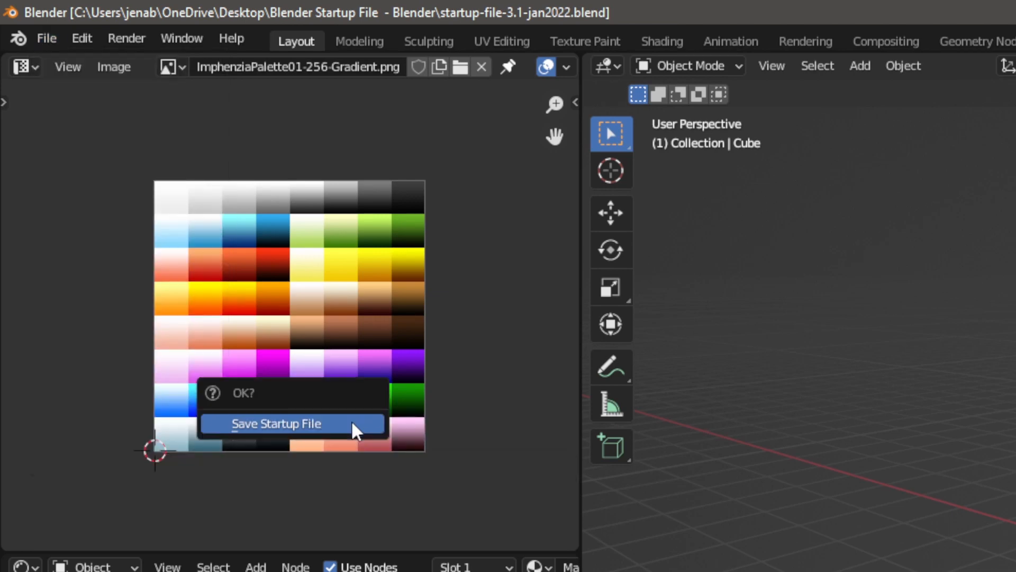
left_click(300, 423)
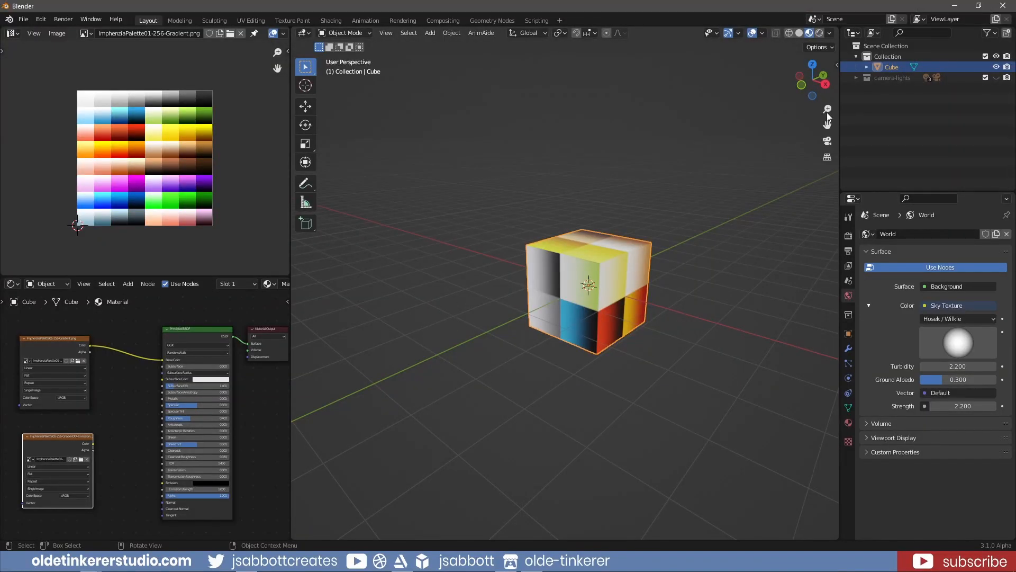
Step: Restart the program and dismiss the splash screen to check the scene that loads at startup
left_click(1002, 7)
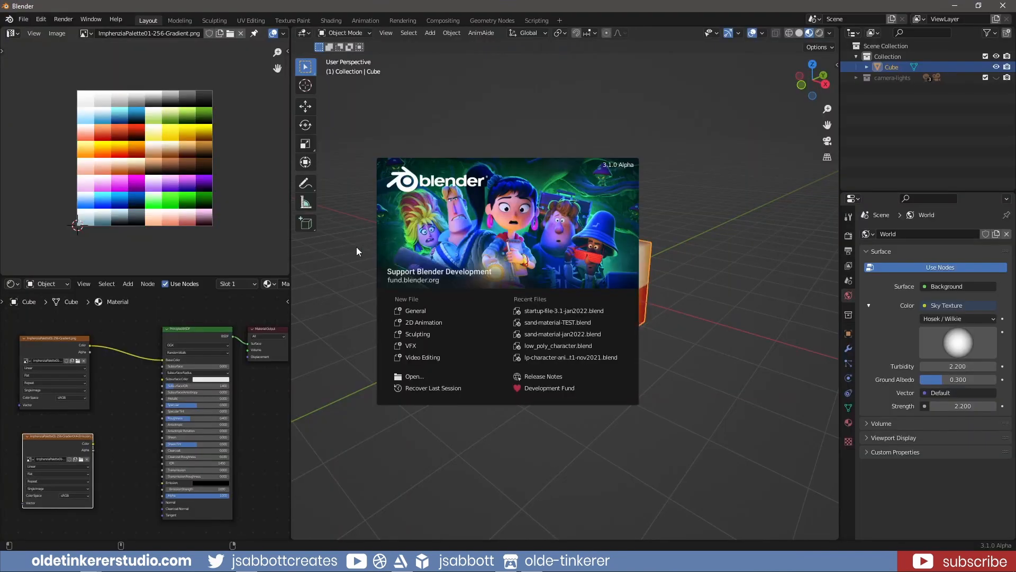
left_click(356, 247)
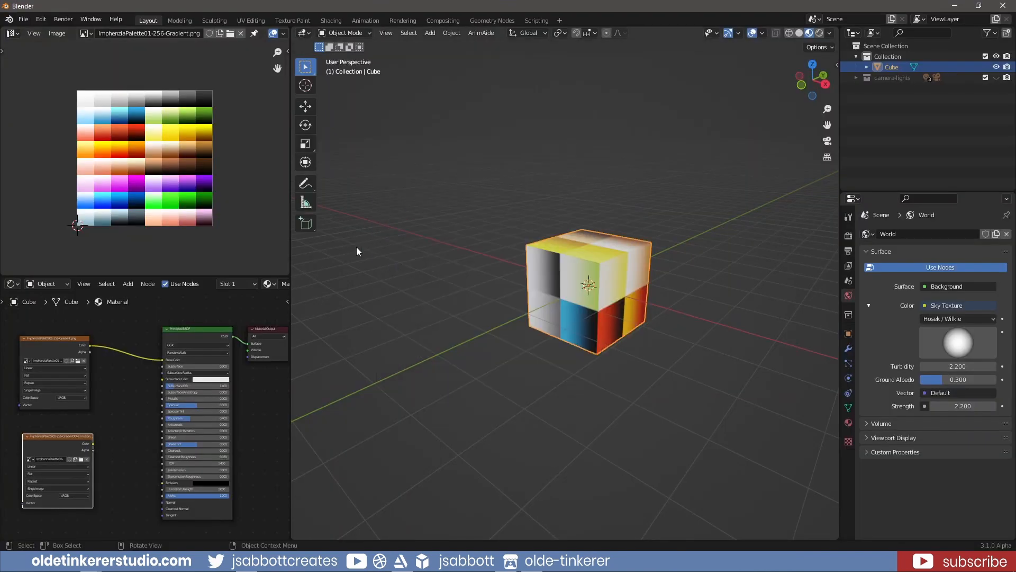